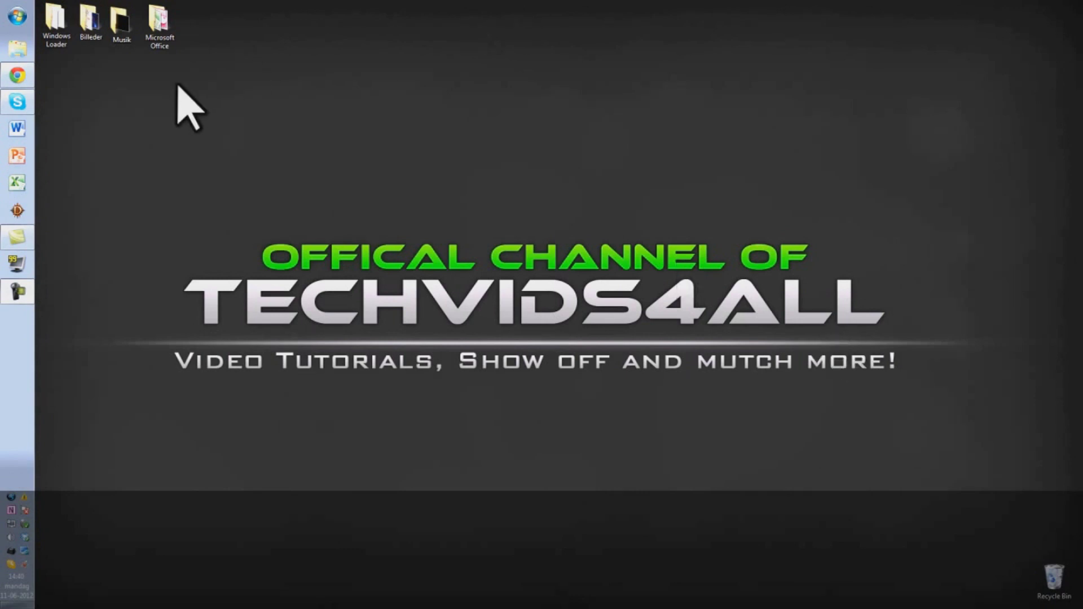
Step: Select, then deselect, the desktop icons at the top-left
left_click_drag(225, 79, 6, 11)
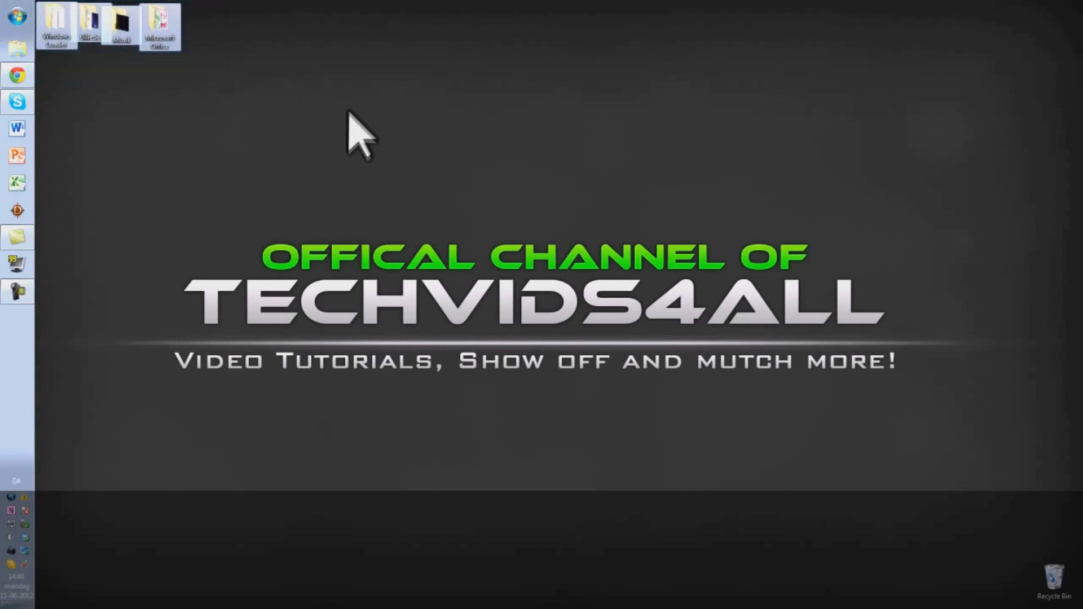
left_click_drag(348, 113, 40, 16)
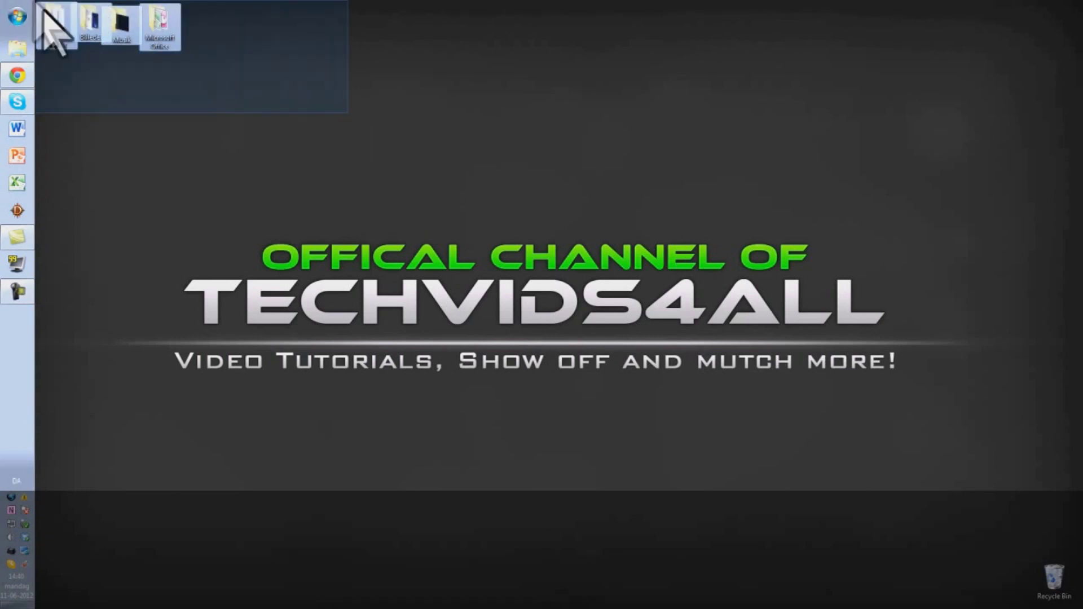
left_click(273, 223)
left_click_drag(201, 130, 48, 12)
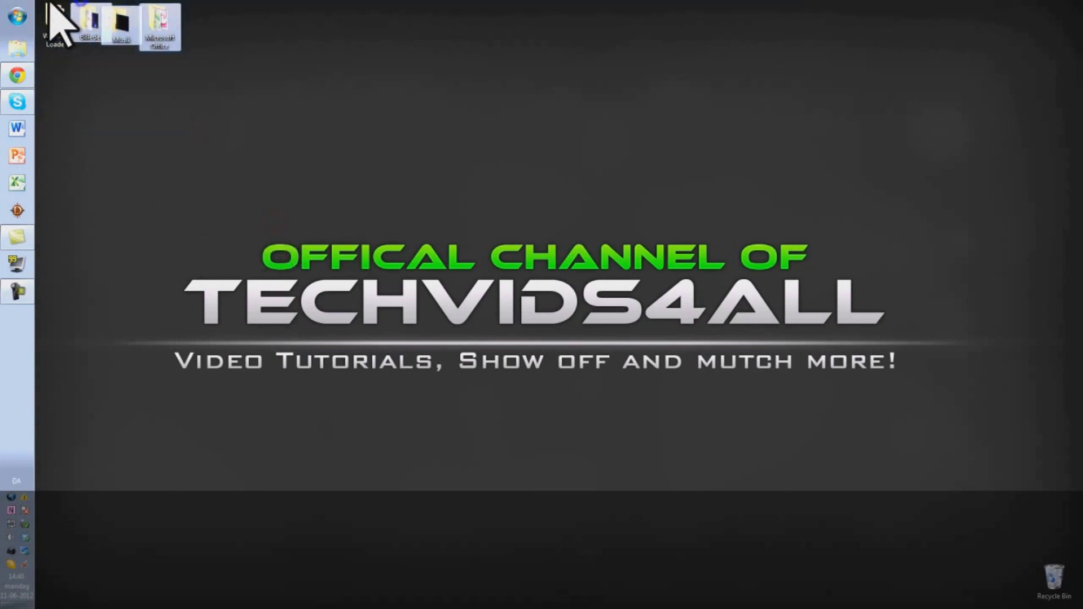
left_click(373, 124)
left_click_drag(924, 208, 159, 405)
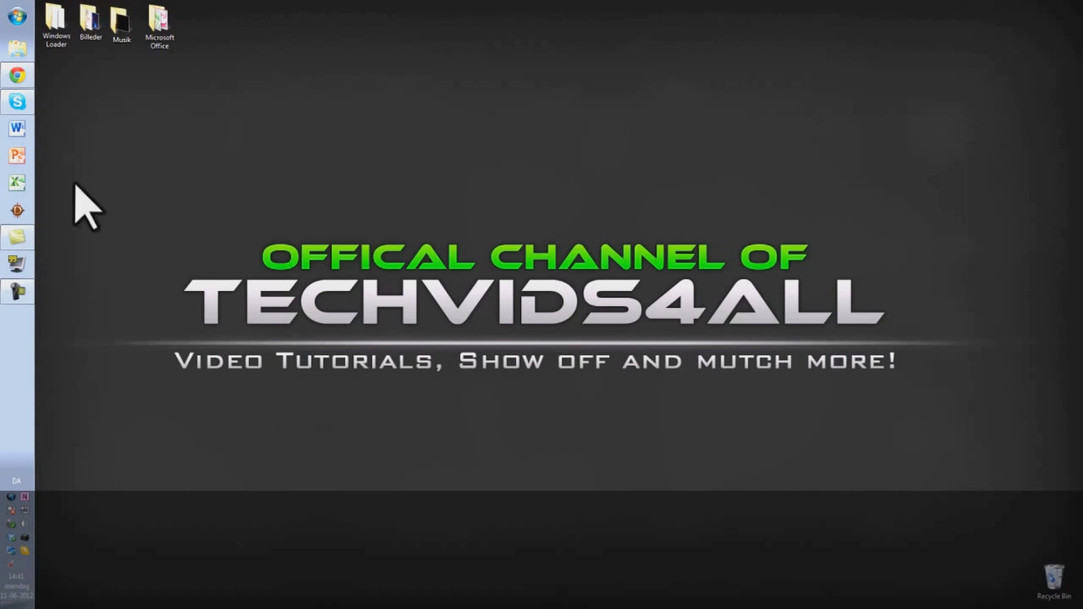
Step: Go from Start to Computer, Control Panel and Administrative Tools, and launch Computer Management
left_click(4, 4)
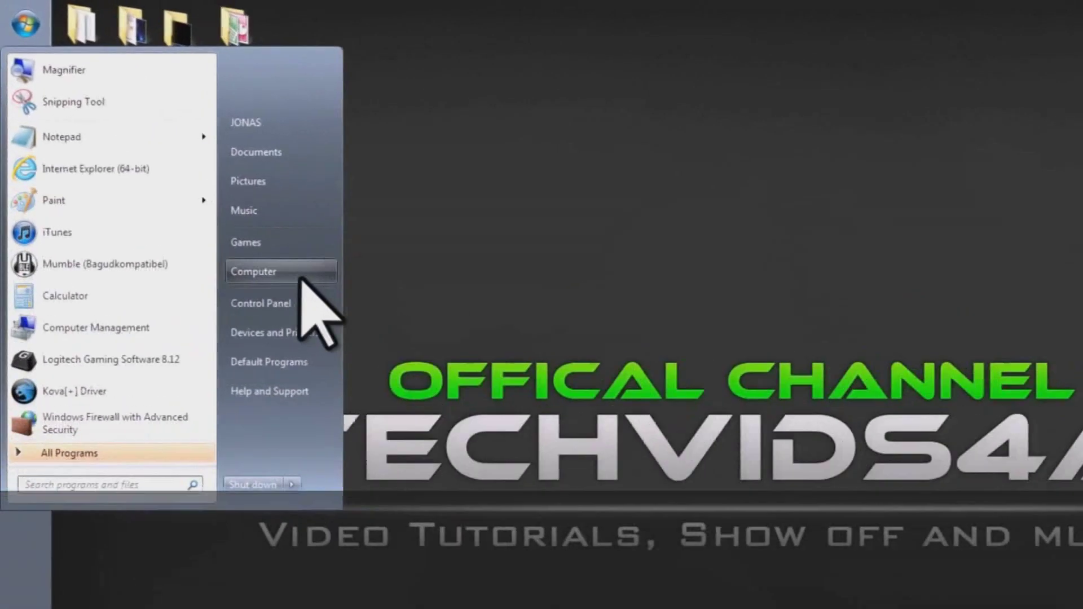
left_click(203, 186)
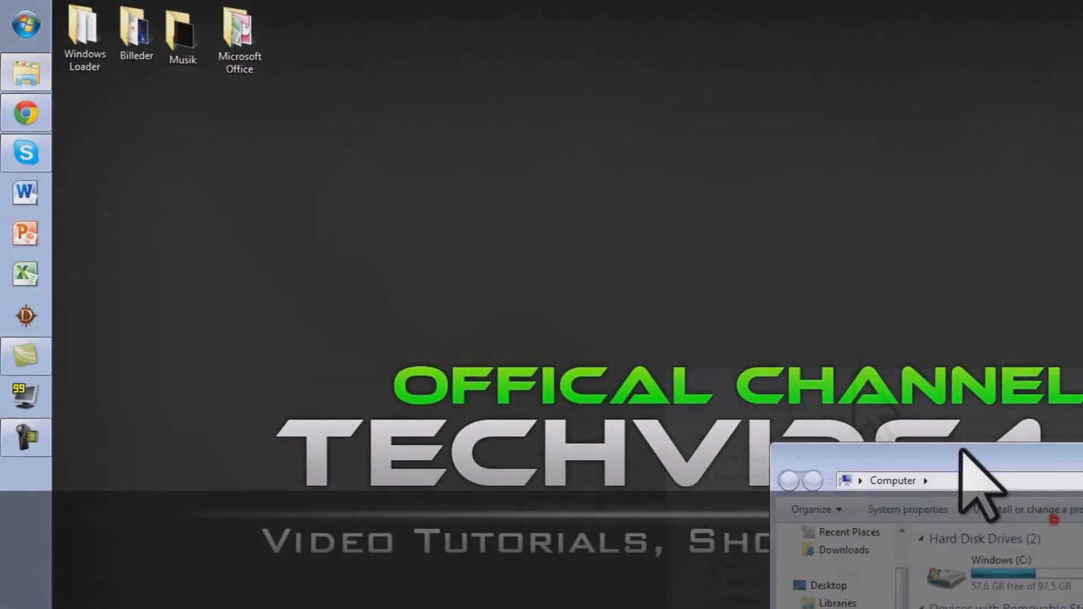
left_click(1059, 326)
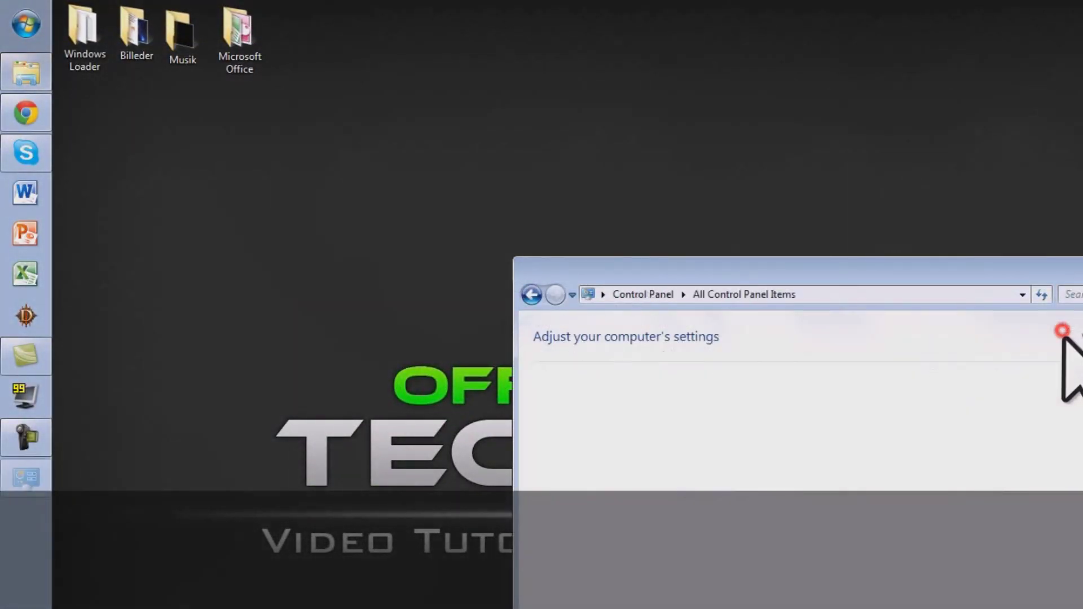
left_click(26, 24)
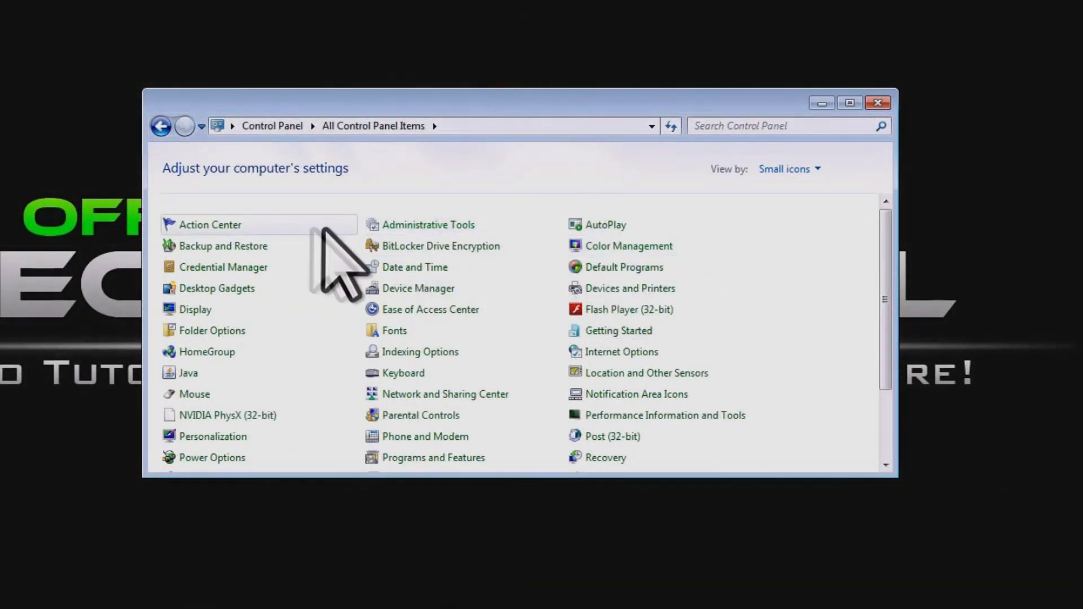
left_click(428, 226)
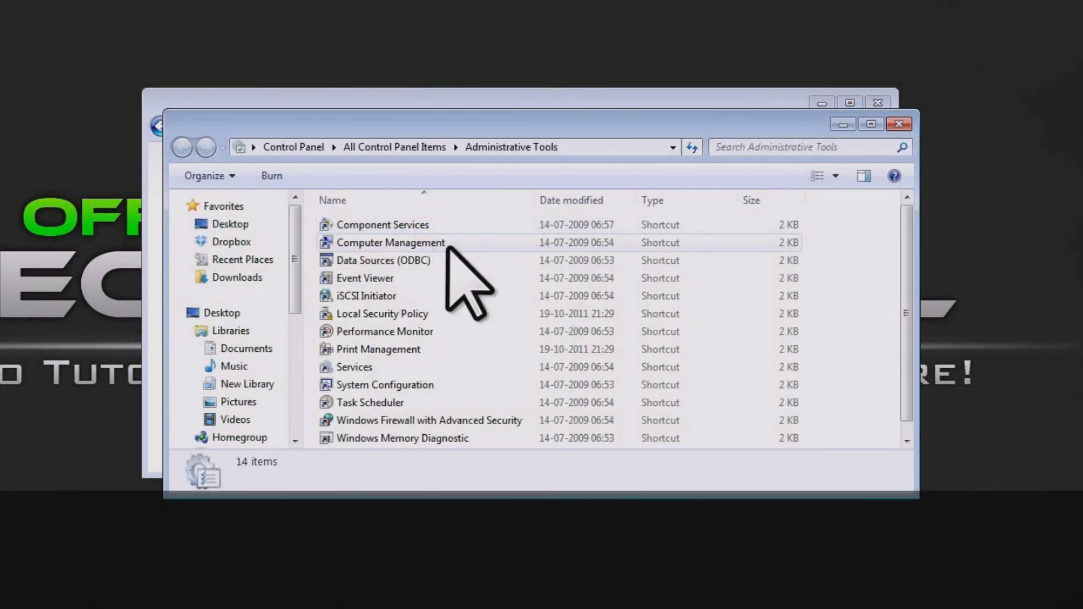
double_click(390, 242)
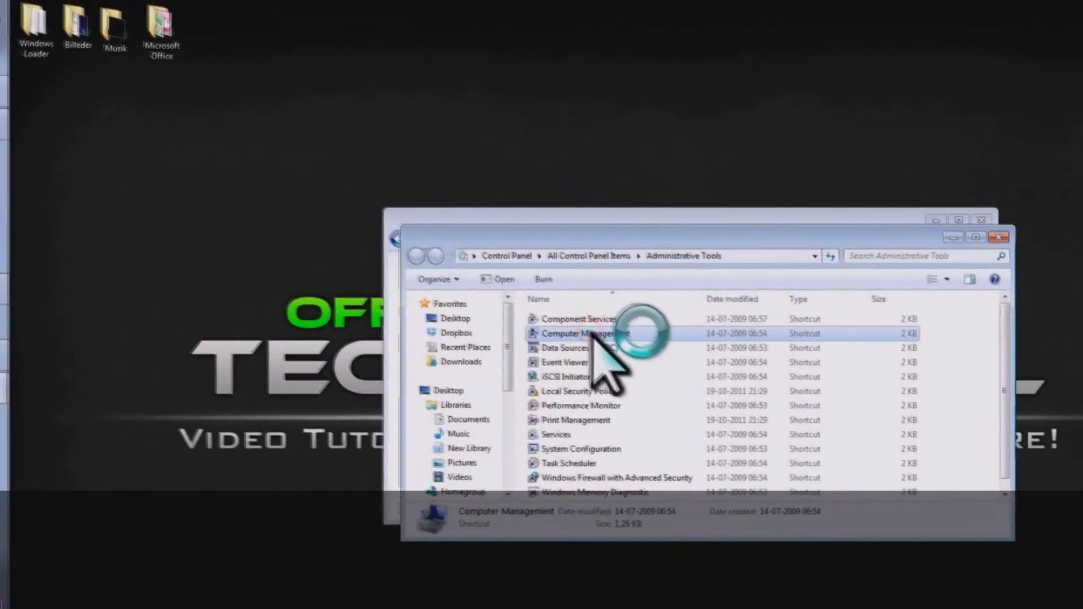
Step: Close Administrative Tools and Control Panel, reposition Computer Management, and select Event Viewer
left_click(998, 237)
left_click(984, 219)
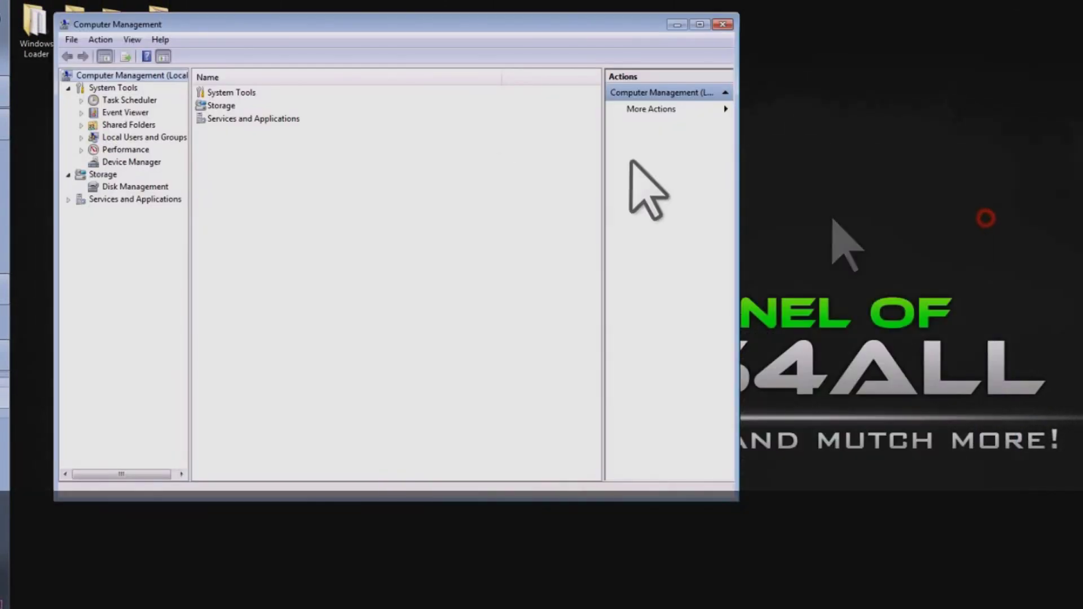
left_click_drag(431, 26, 677, 137)
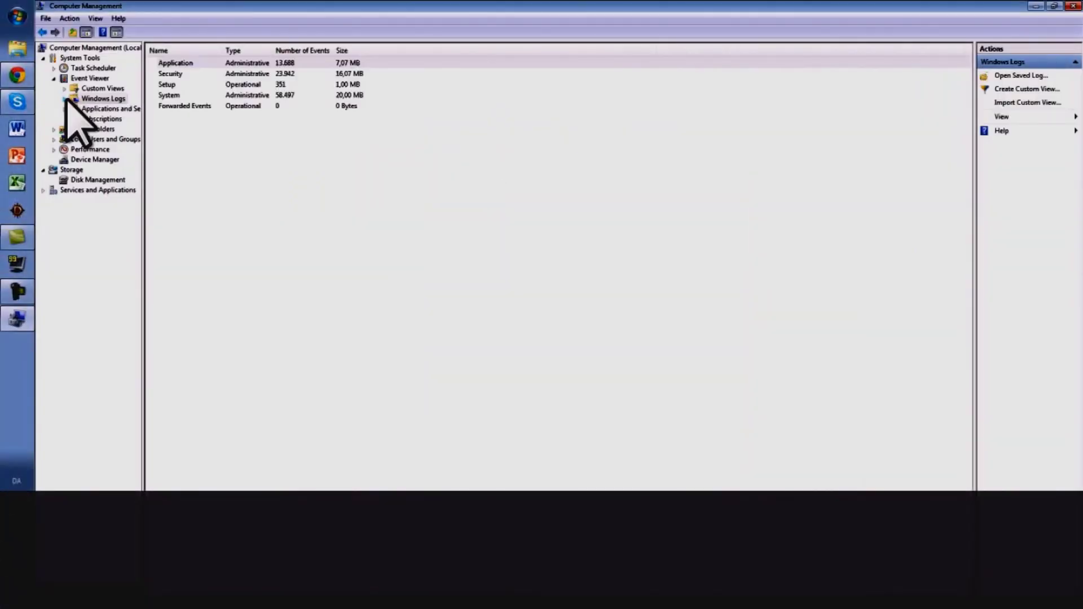
left_click(93, 78)
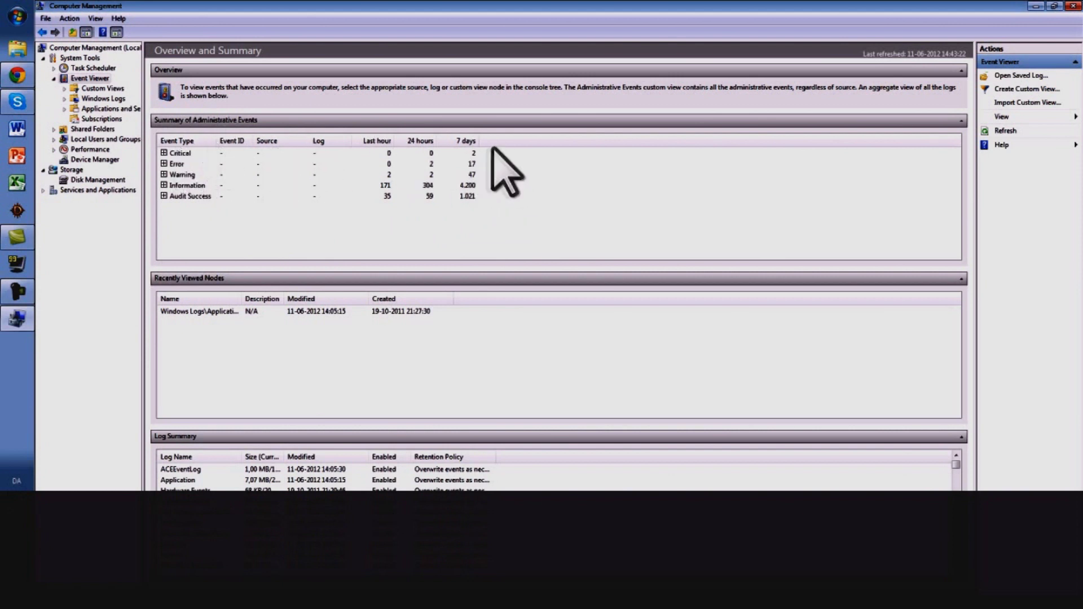
Step: Expand the Critical events group and open the 41 Kernel-Power System event listing
left_click(54, 78)
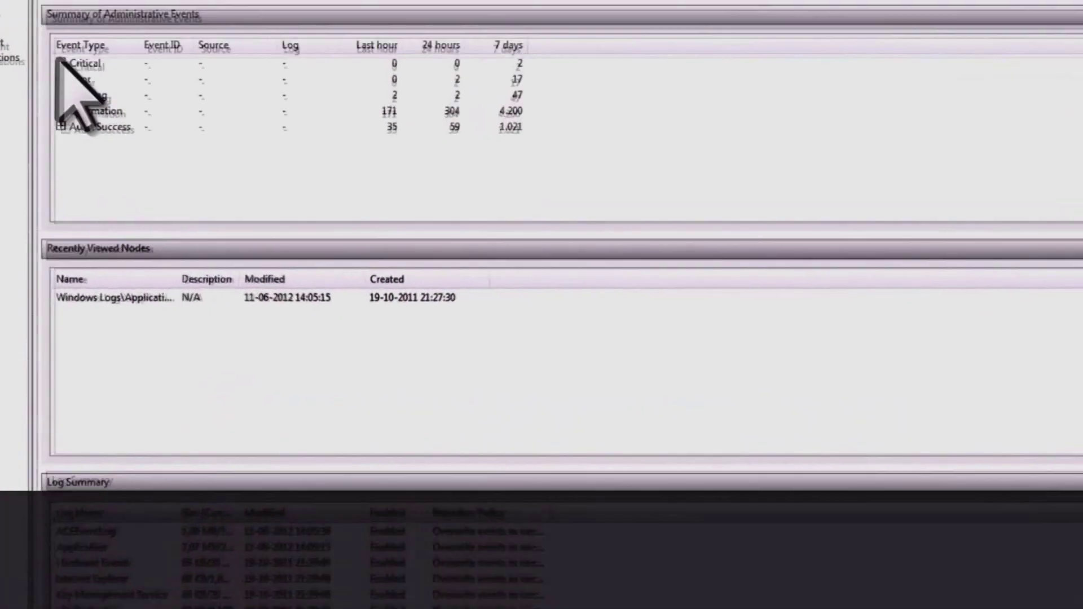
left_click(59, 62)
left_click(763, 153)
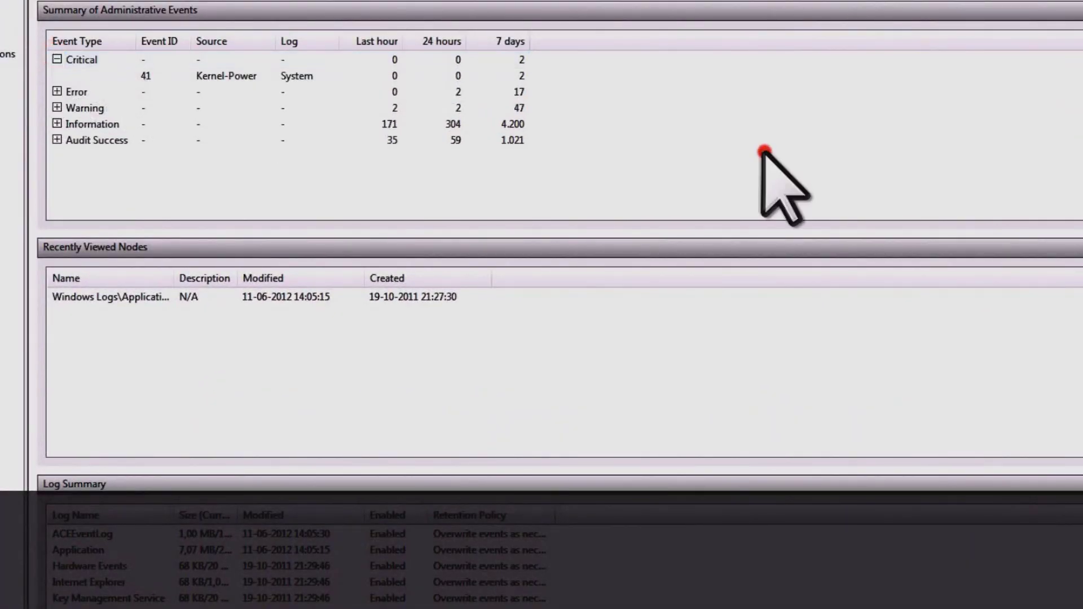
left_click(552, 73)
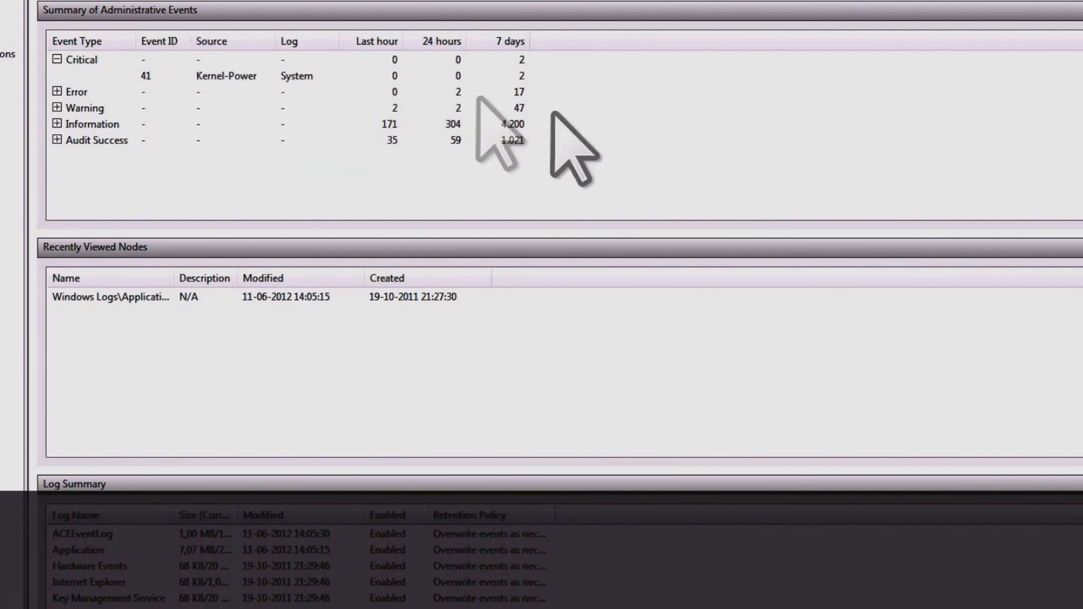
left_click(516, 75)
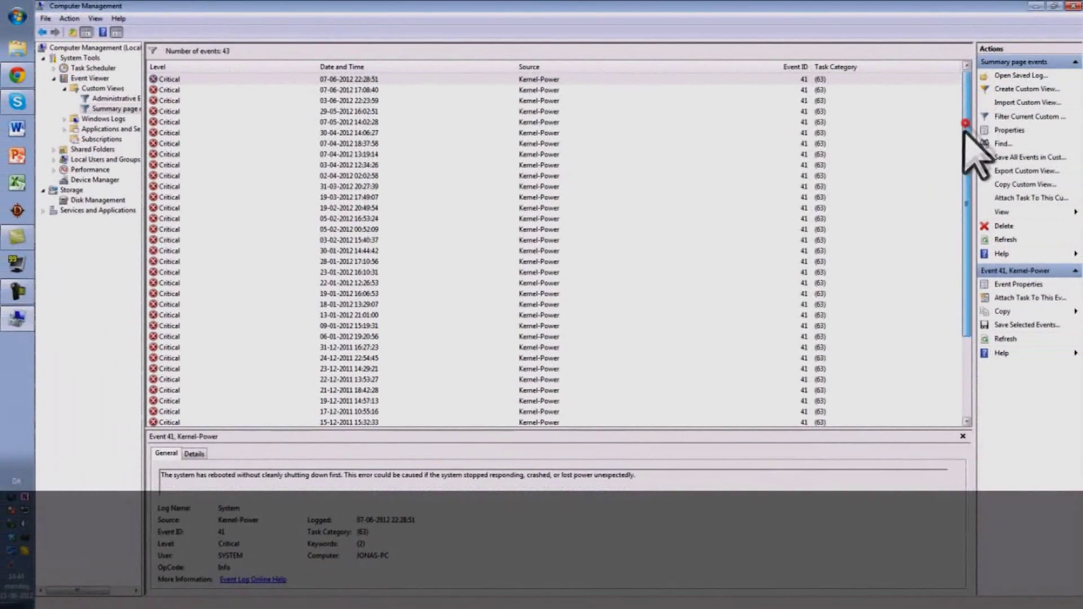
Step: Scroll the event list, then switch the Kernel-Power event preview to its Details tab
scroll(970, 254, "down", 4)
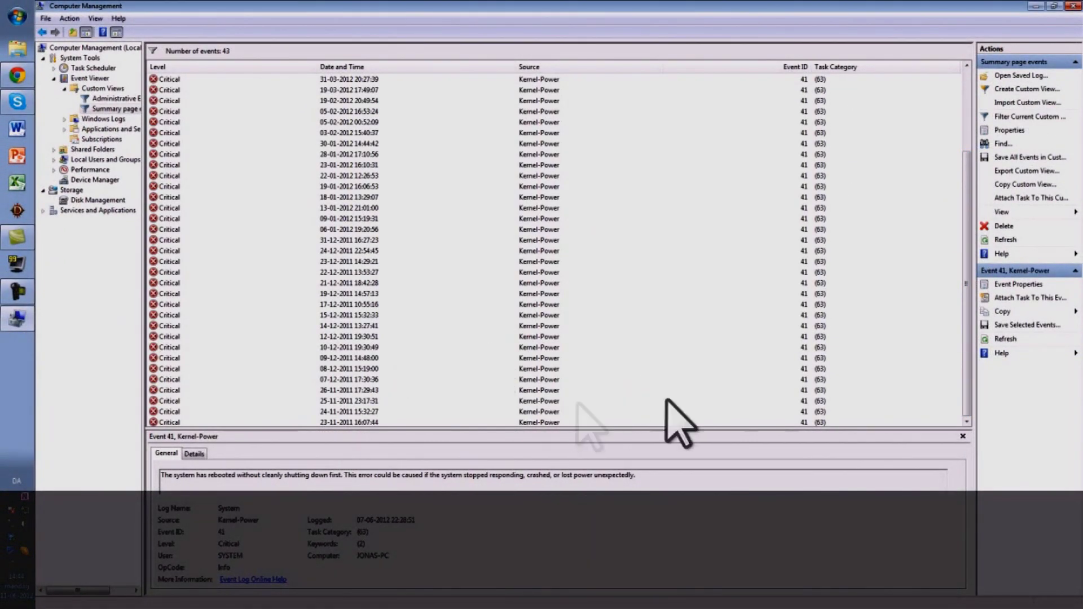
scroll(966, 377, "up", 4)
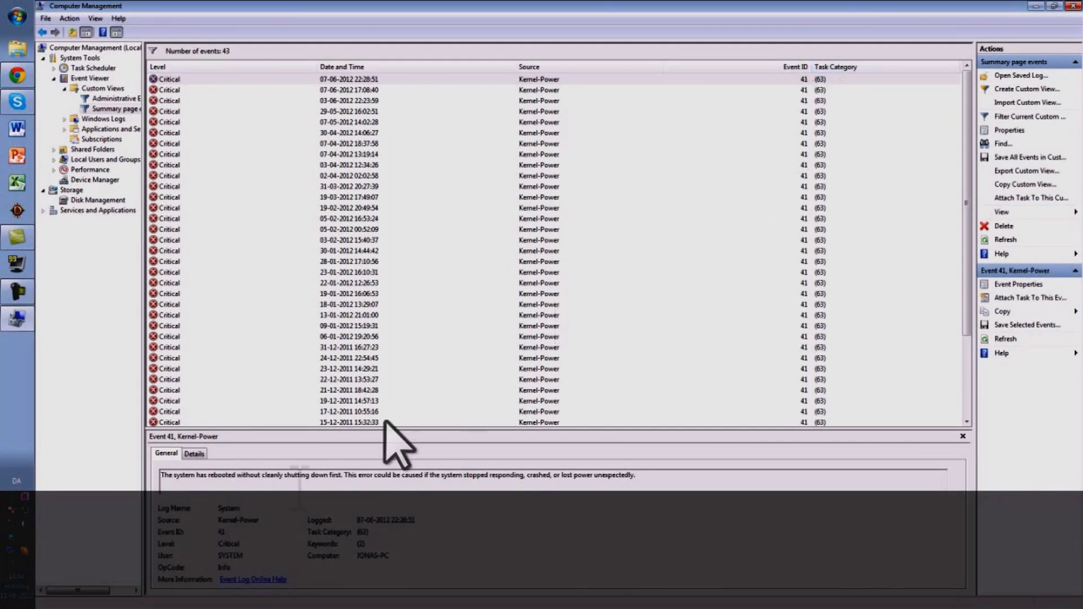
left_click(195, 453)
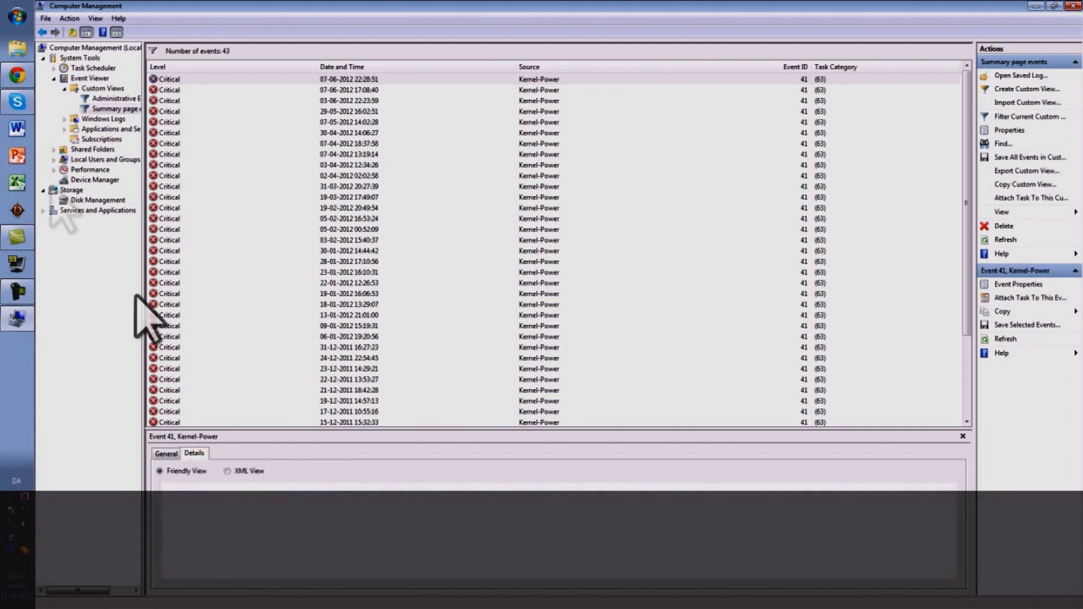
Step: Return to the General description, highlight 'stopped responding', select the latest event, and open Start
left_click(168, 453)
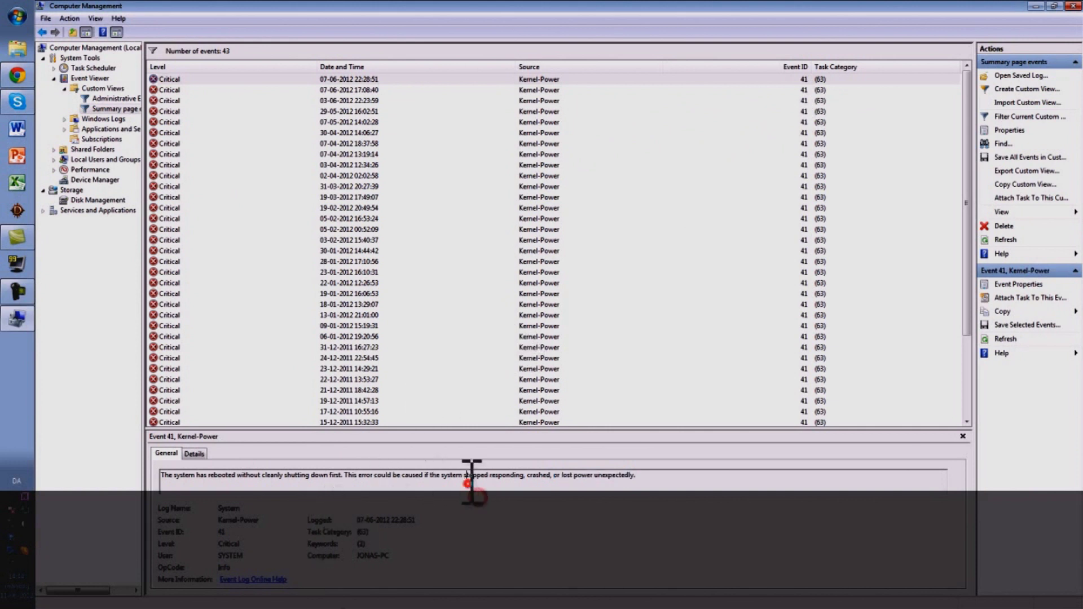
left_click_drag(481, 477, 529, 477)
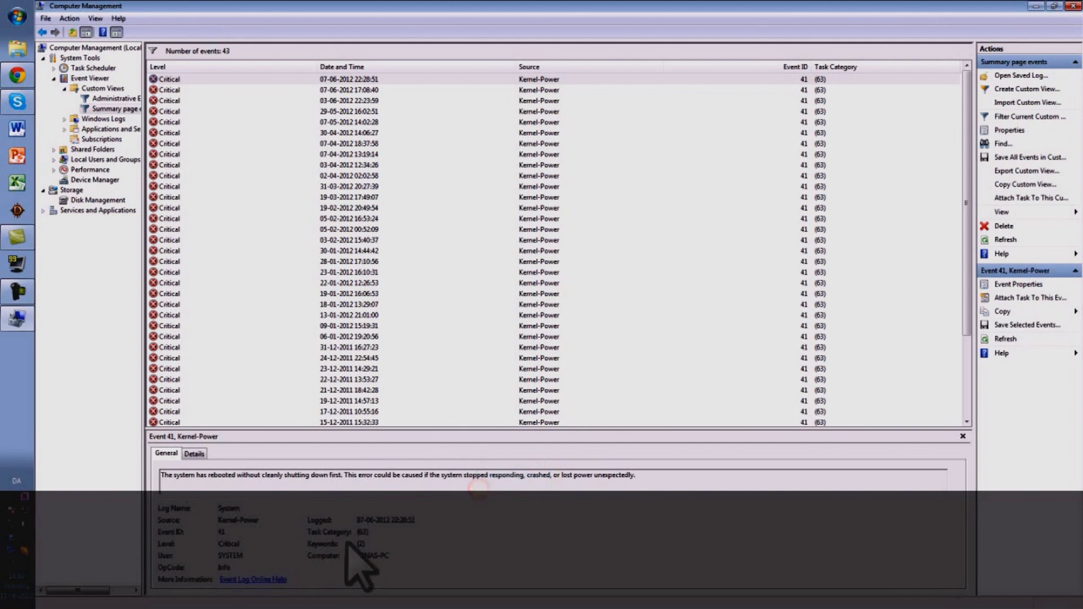
left_click(393, 79)
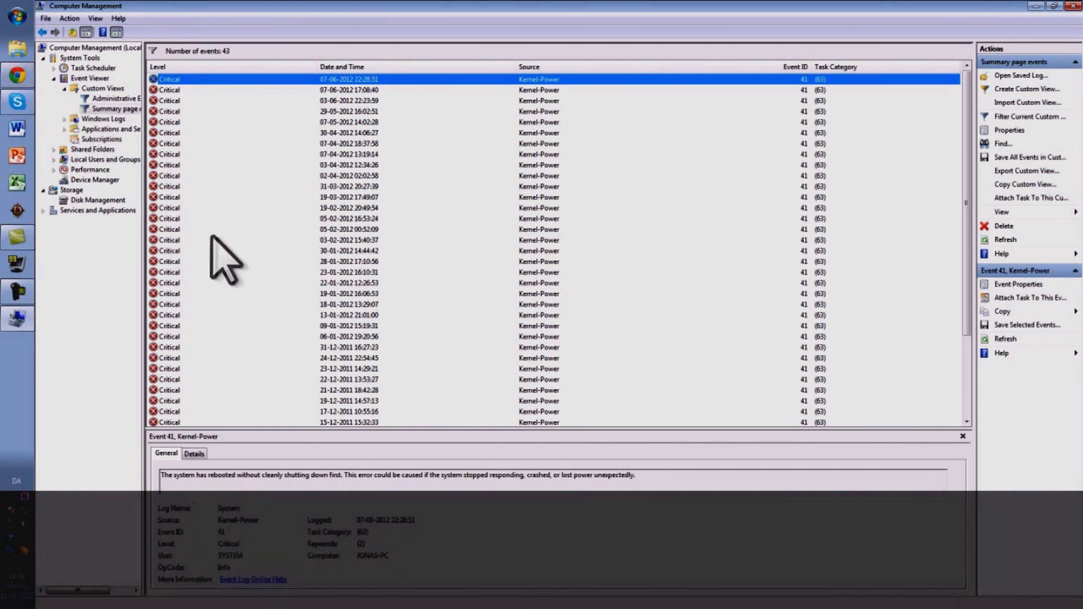
left_click(11, 12)
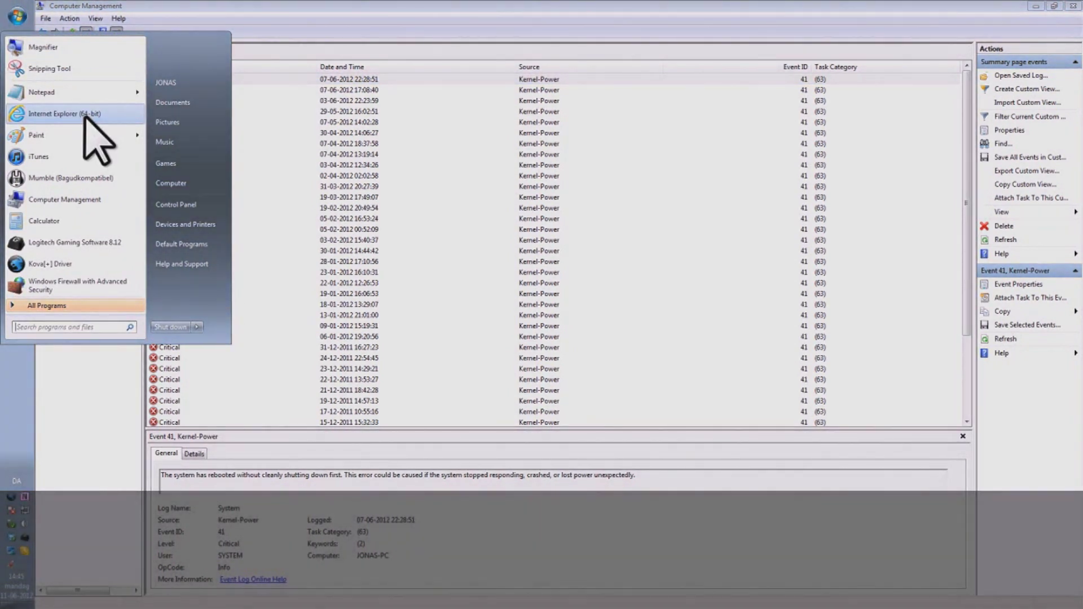
left_click(84, 113)
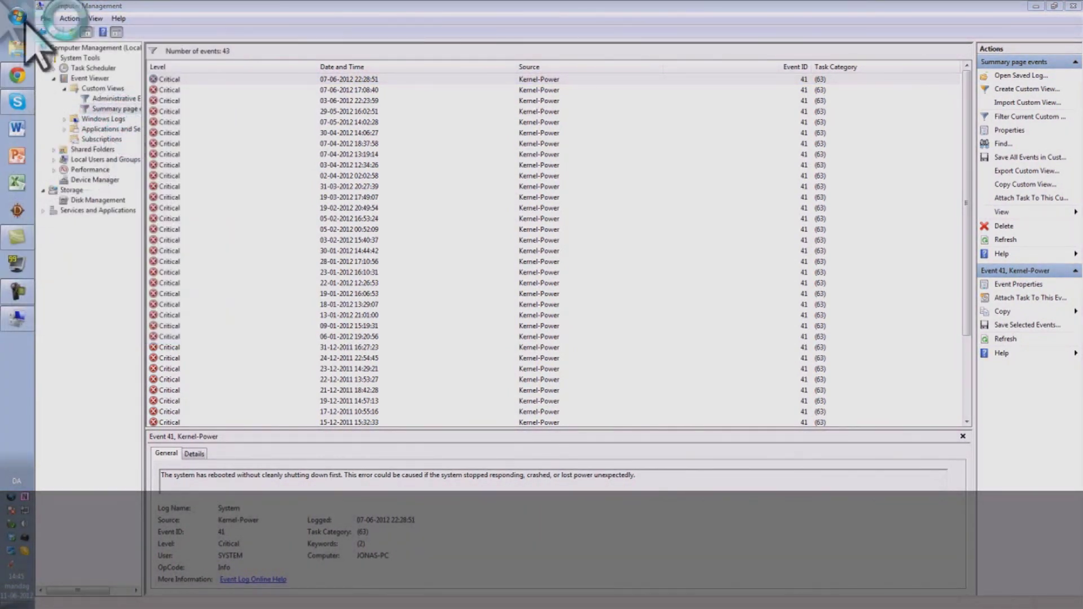
left_click_drag(873, 142, 466, 2)
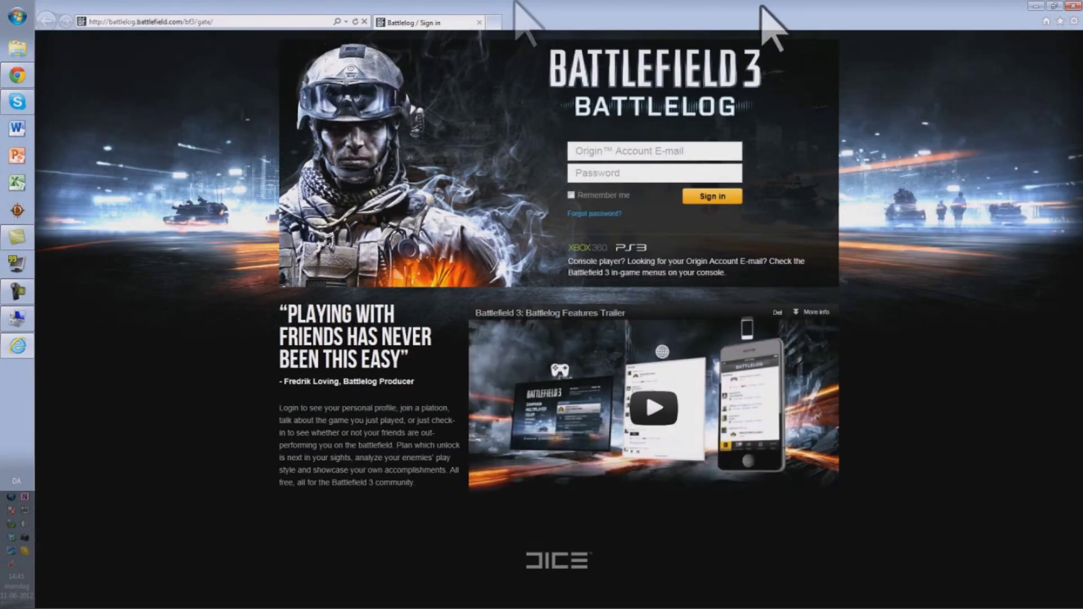
left_click(1073, 6)
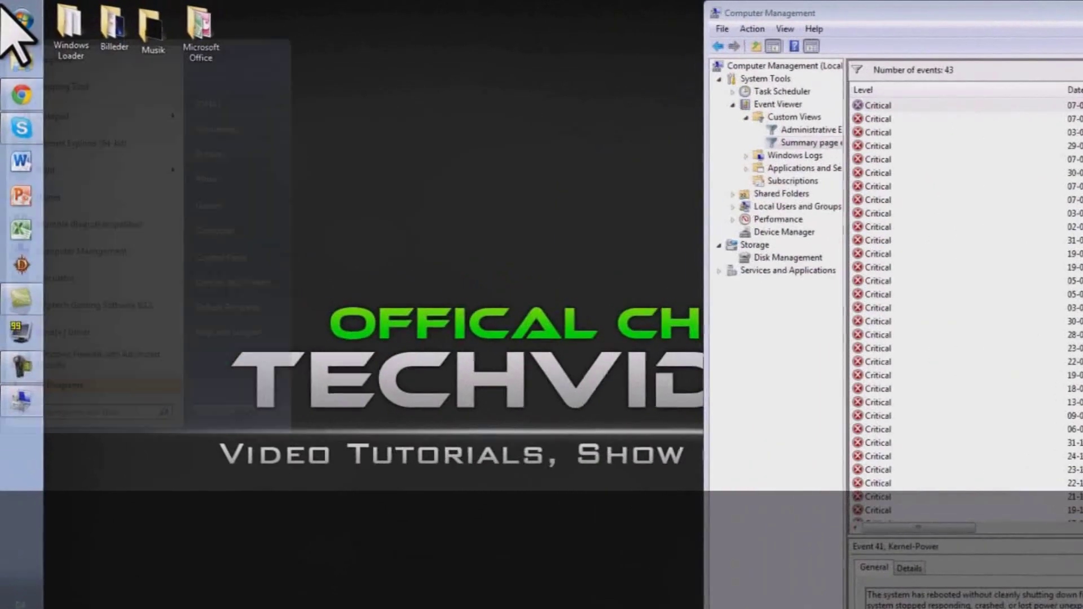
left_click(17, 16)
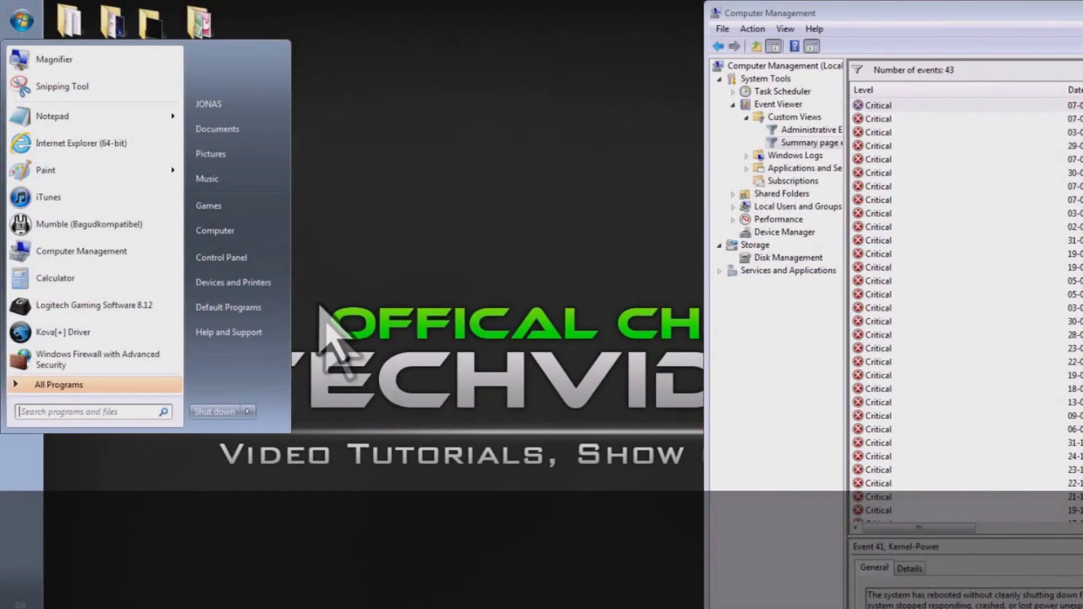
Step: Open a second Computer Management via Computer, Control Panel and Administrative Tools
left_click(229, 231)
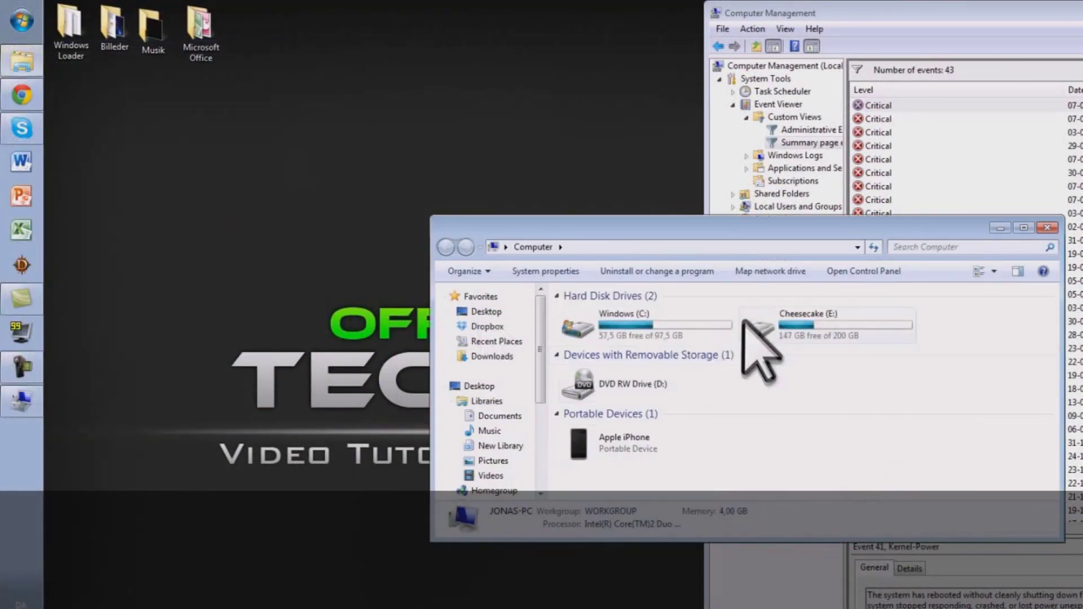
left_click(849, 271)
left_click(667, 332)
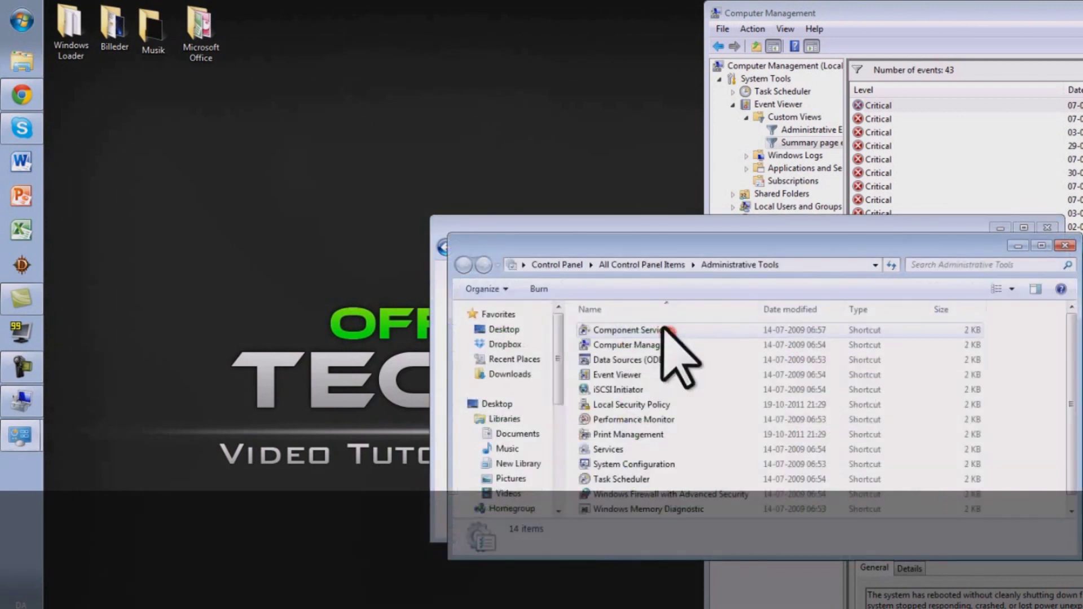
left_click(639, 345)
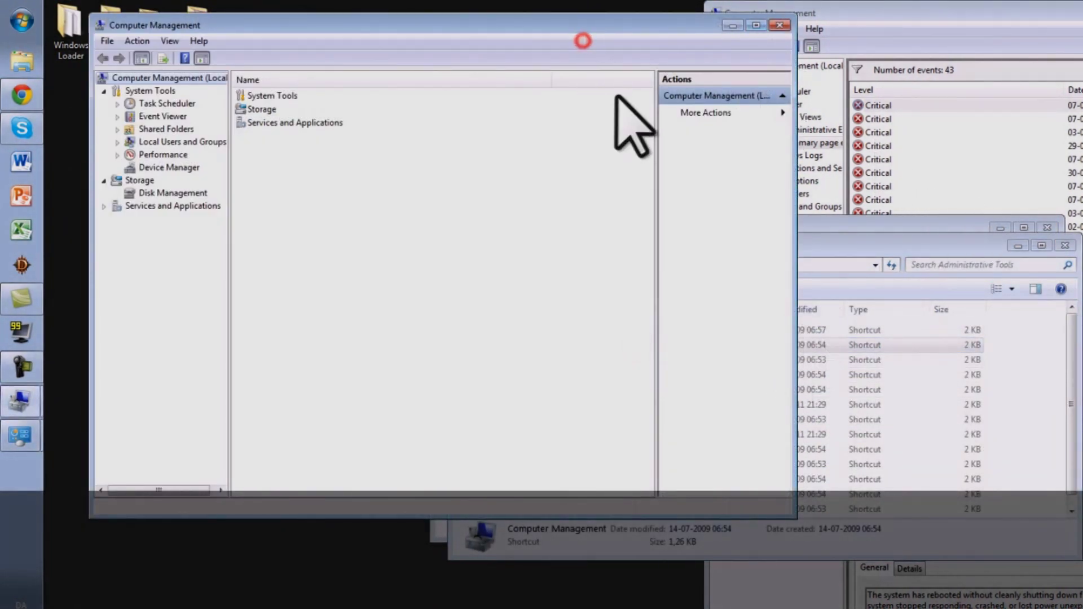
Step: Open Device Manager, collapse Sound controllers, and browse Processors, Keyboards and Mice before collapsing them
left_click(149, 168)
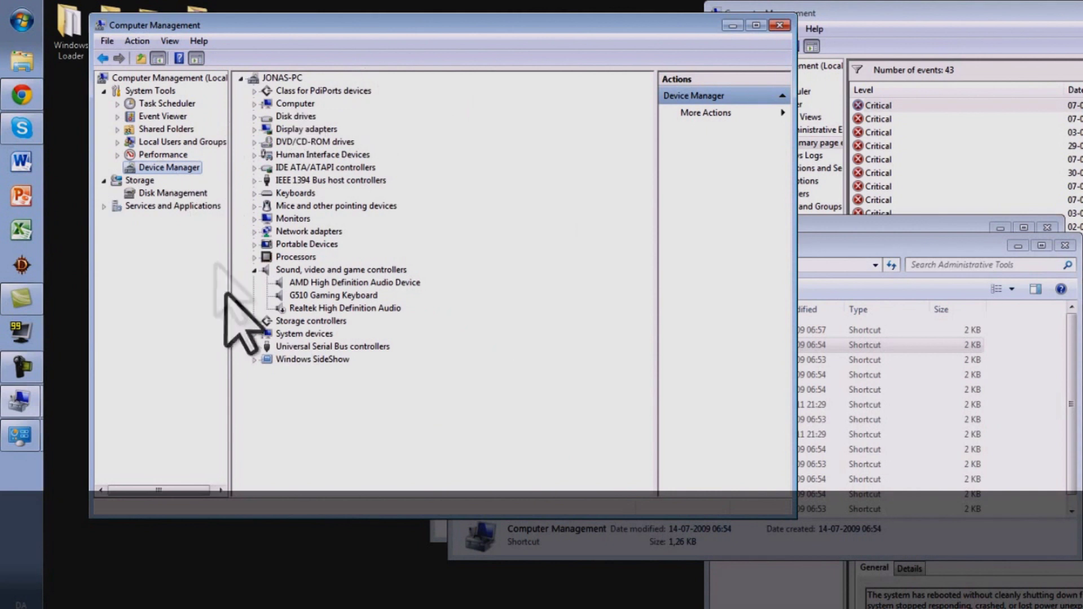
left_click(253, 270)
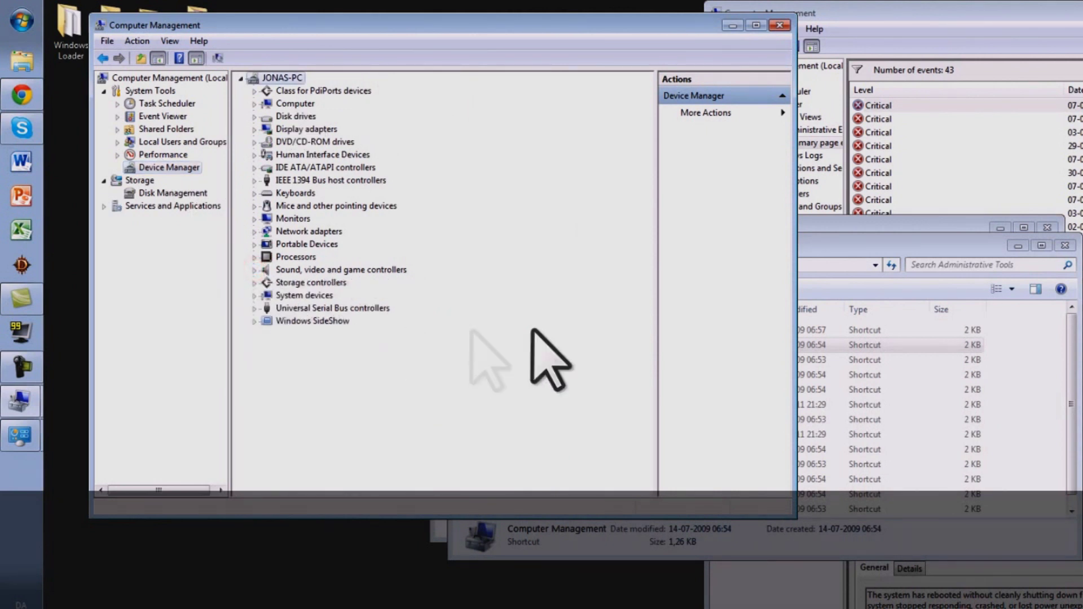
left_click(254, 256)
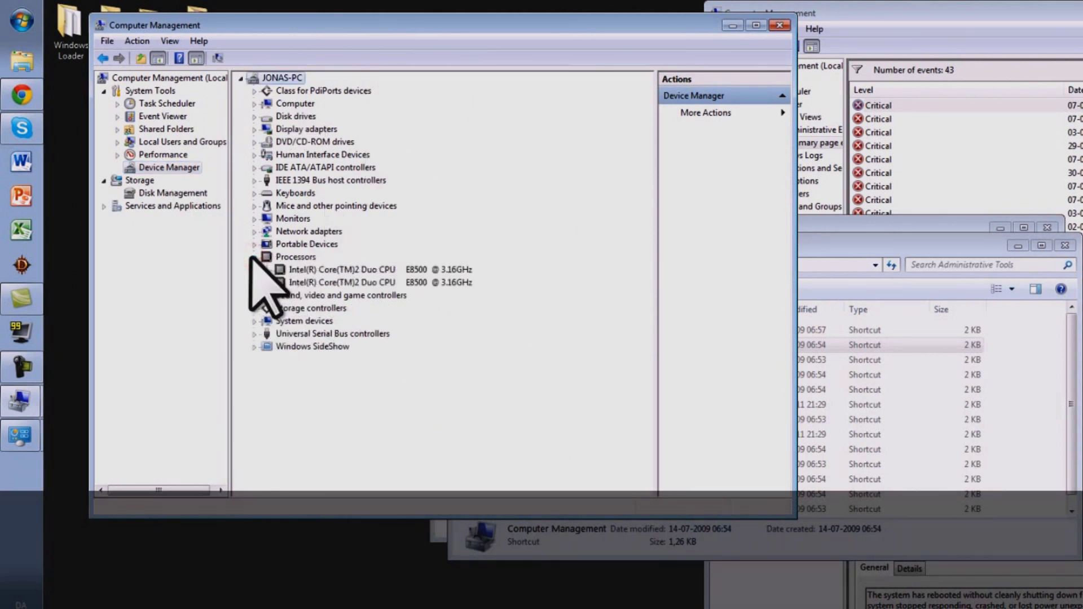
left_click(254, 256)
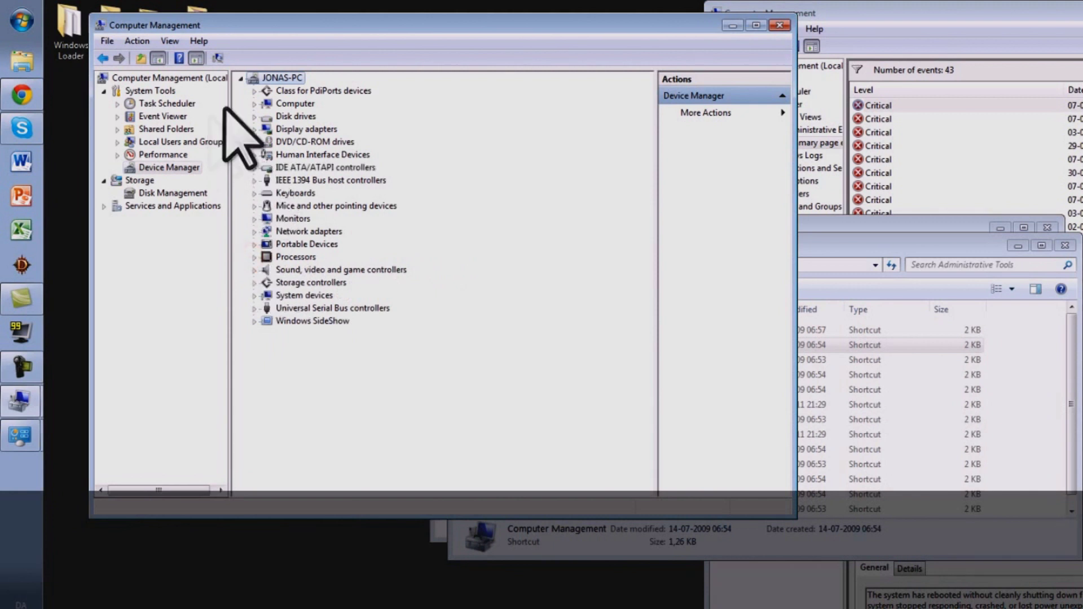
left_click(254, 193)
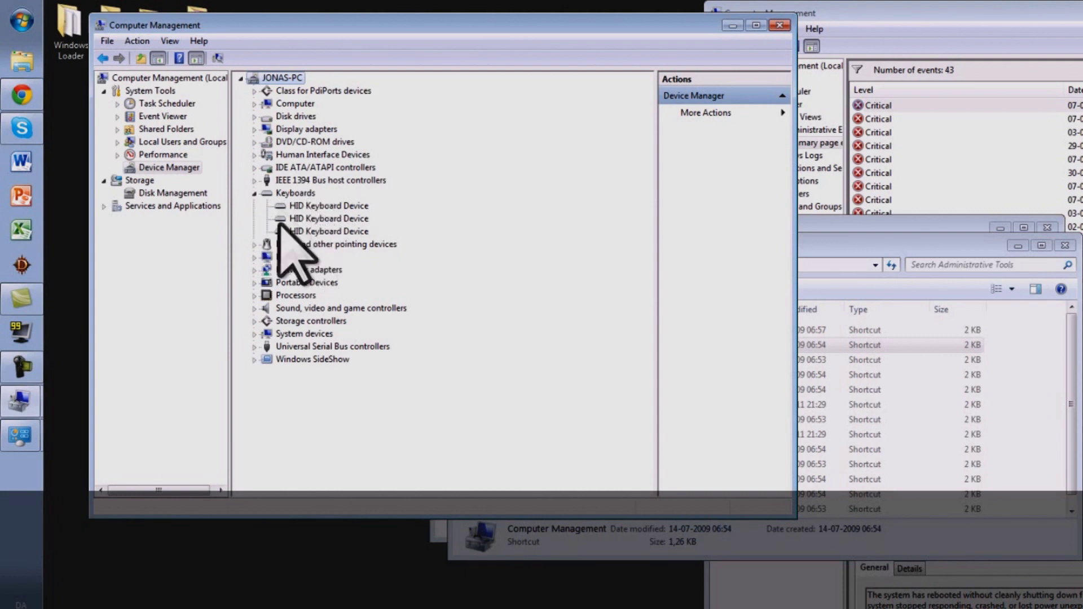
left_click(255, 193)
left_click(254, 206)
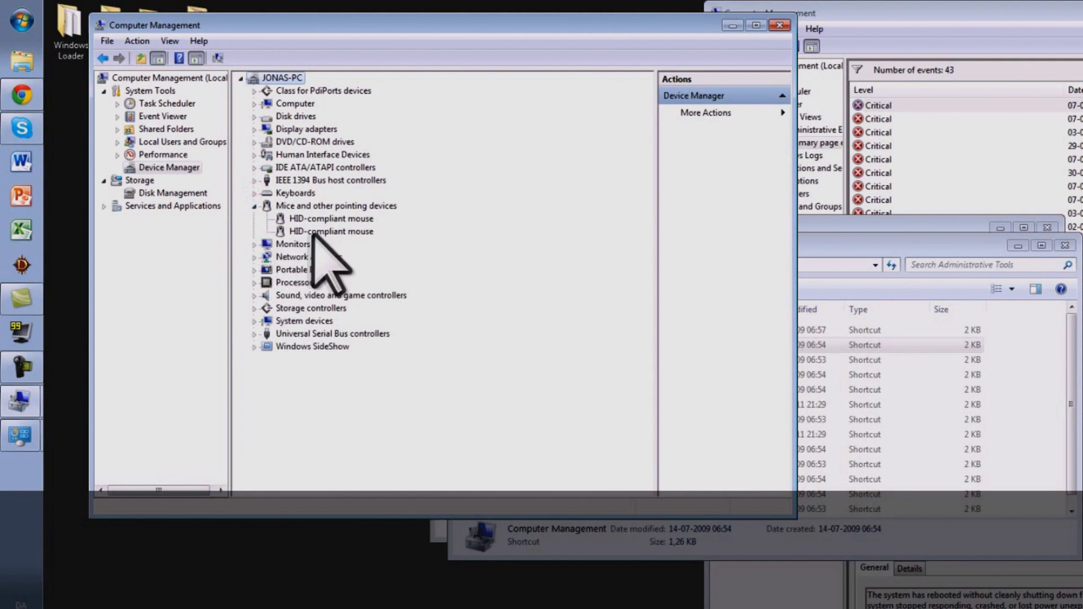
left_click(254, 206)
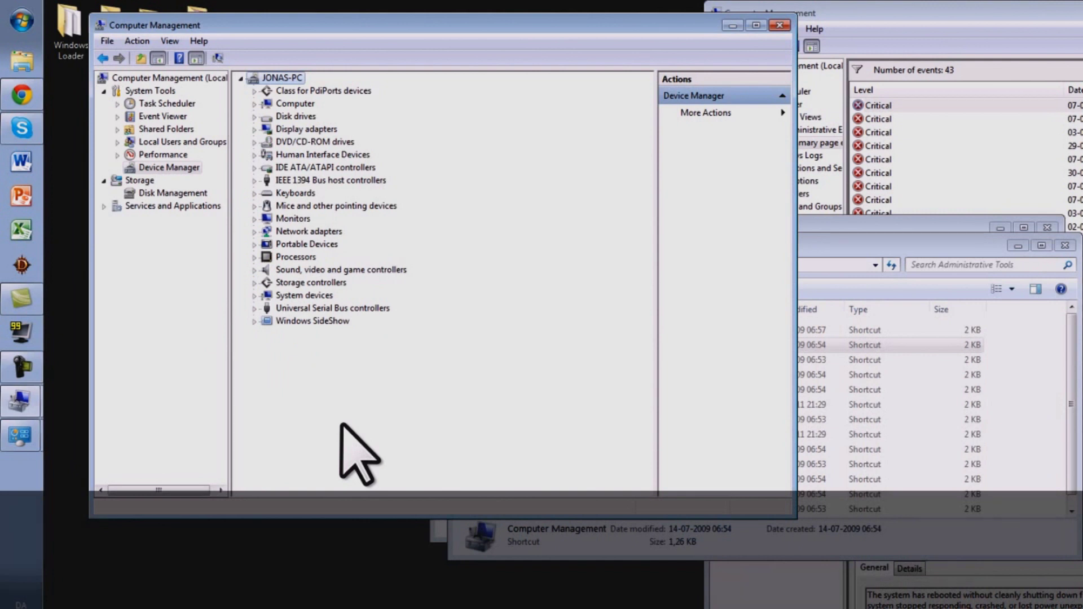
Step: Expand Sound, video and game controllers and select the AMD and Realtek High Definition Audio devices
left_click(253, 270)
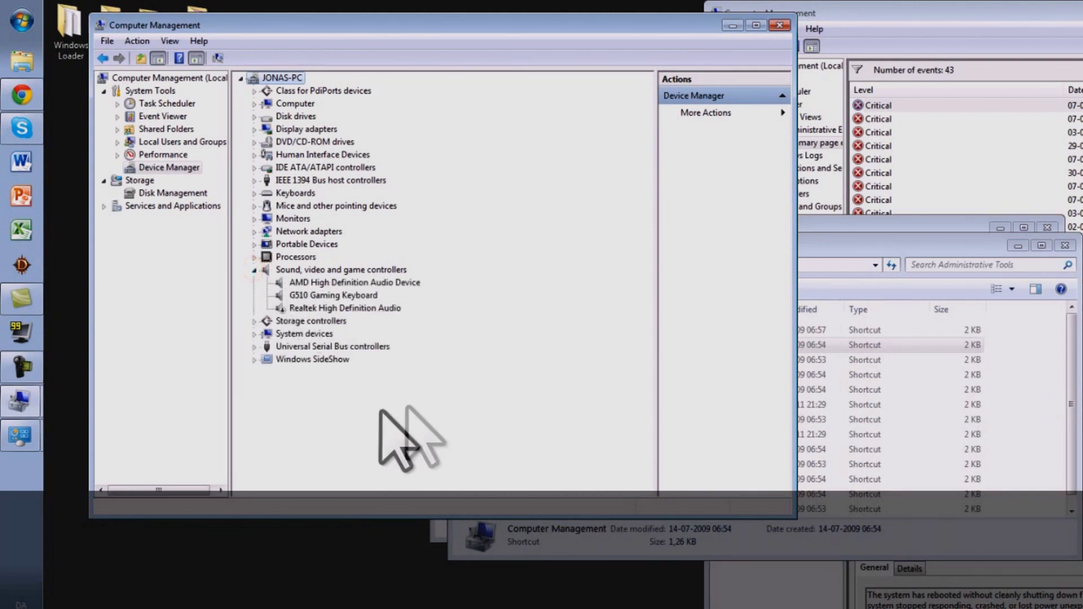
left_click(307, 308)
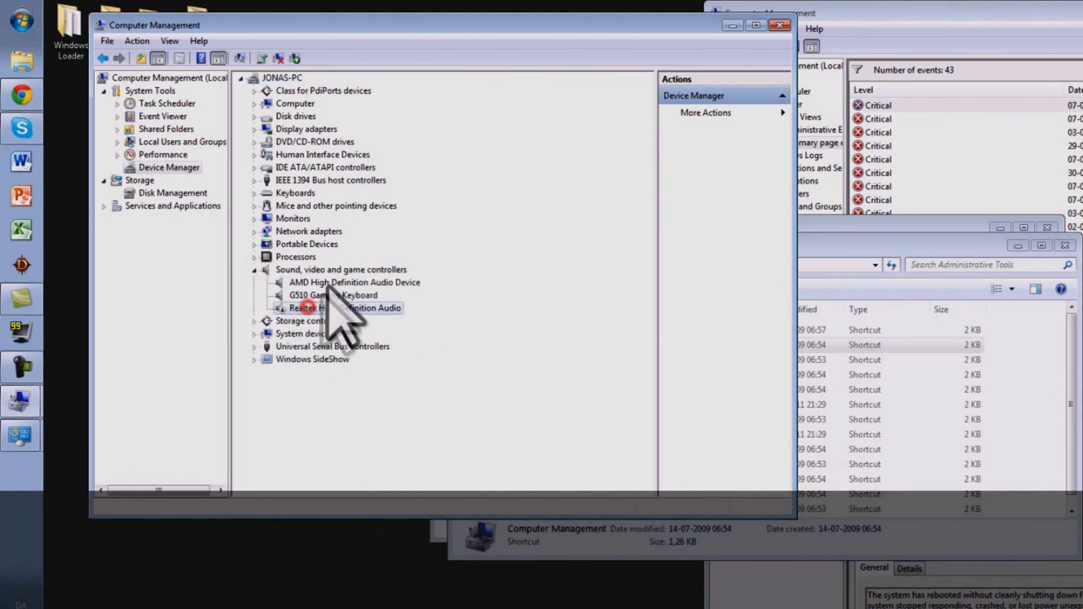
left_click(332, 283)
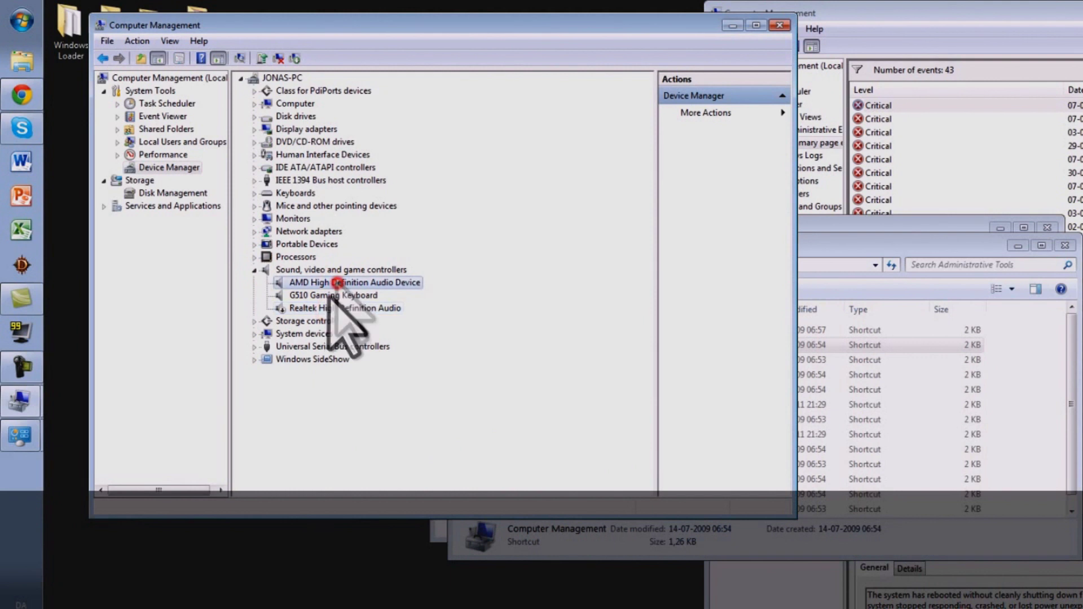
left_click(329, 308)
left_click(332, 282)
left_click(326, 308)
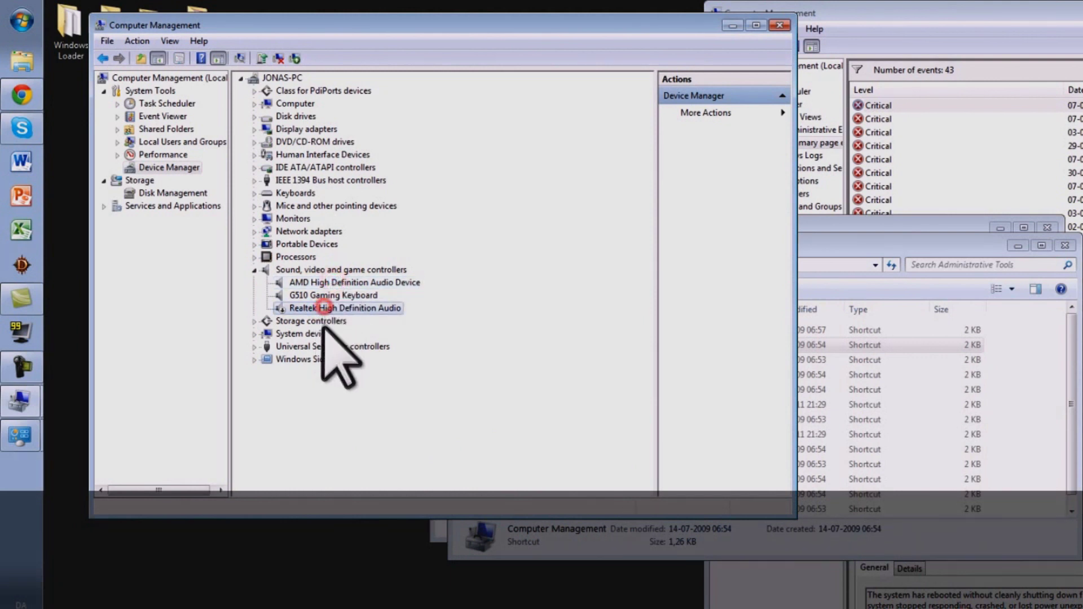
left_click(364, 415)
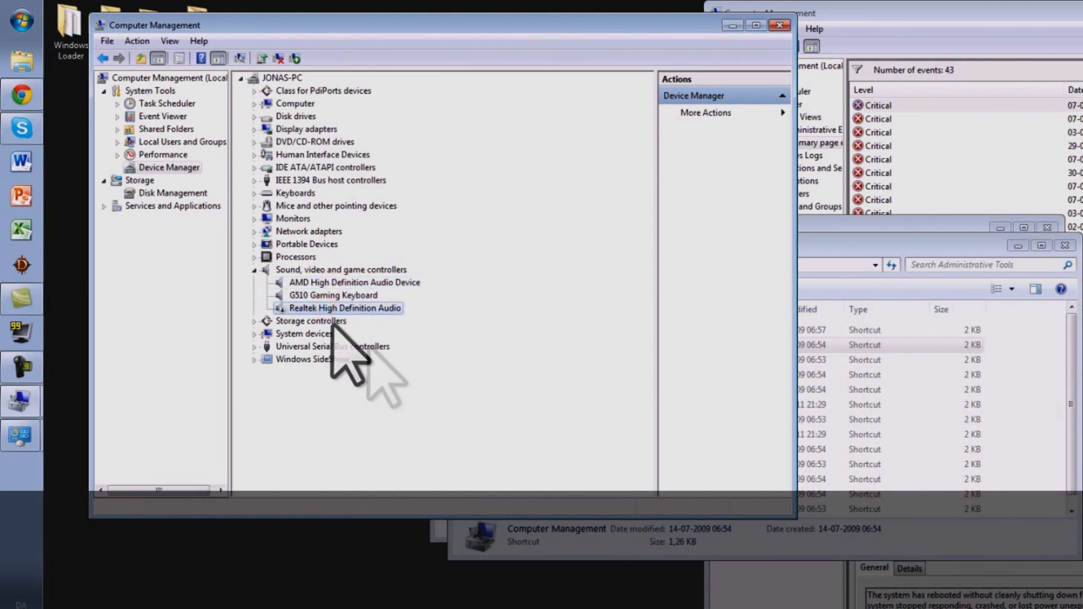
left_click(291, 401)
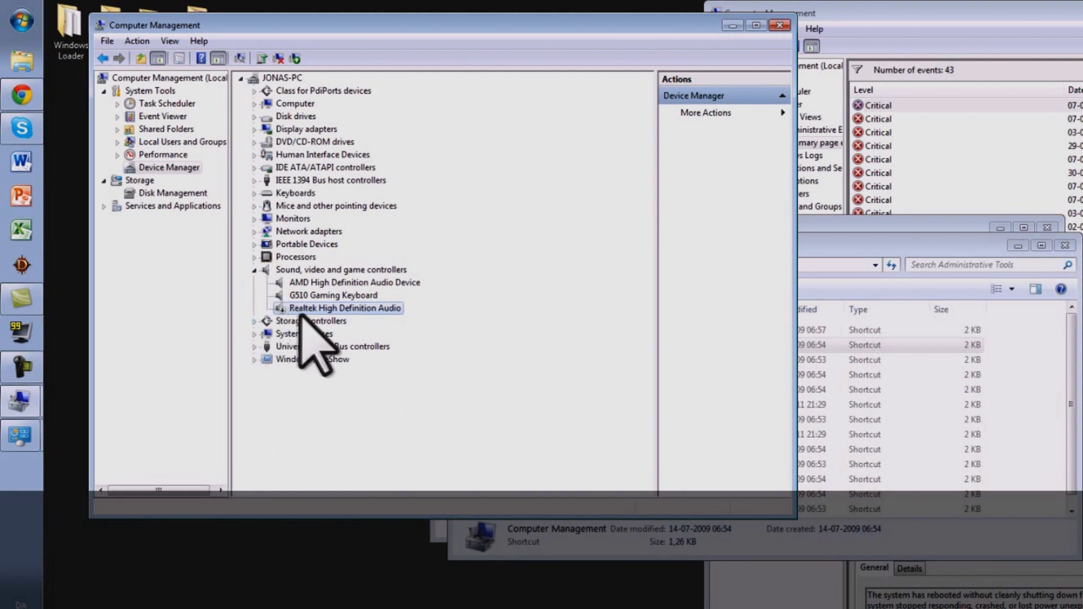
Step: View the Realtek and AMD audio devices' context menus, then reselect them and the computer entry
right_click(303, 308)
left_click(280, 384)
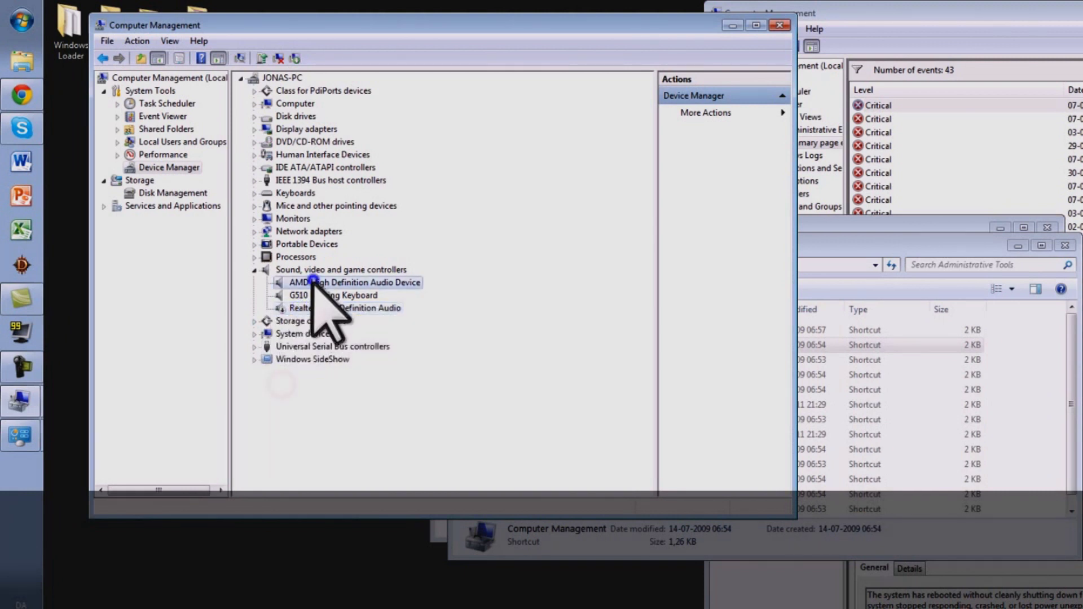
right_click(313, 282)
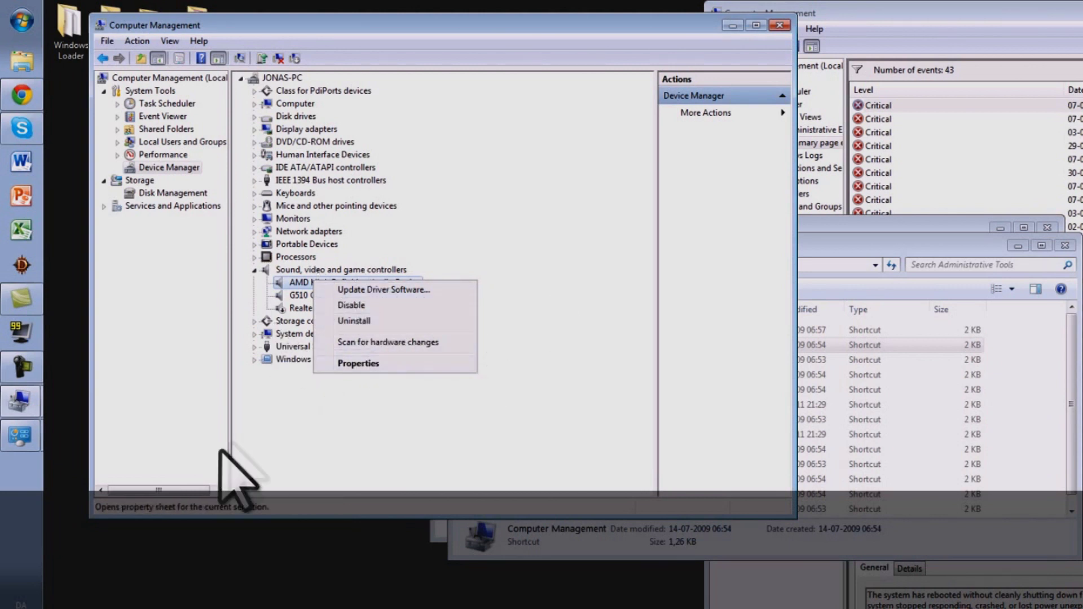
left_click(308, 427)
left_click(338, 308)
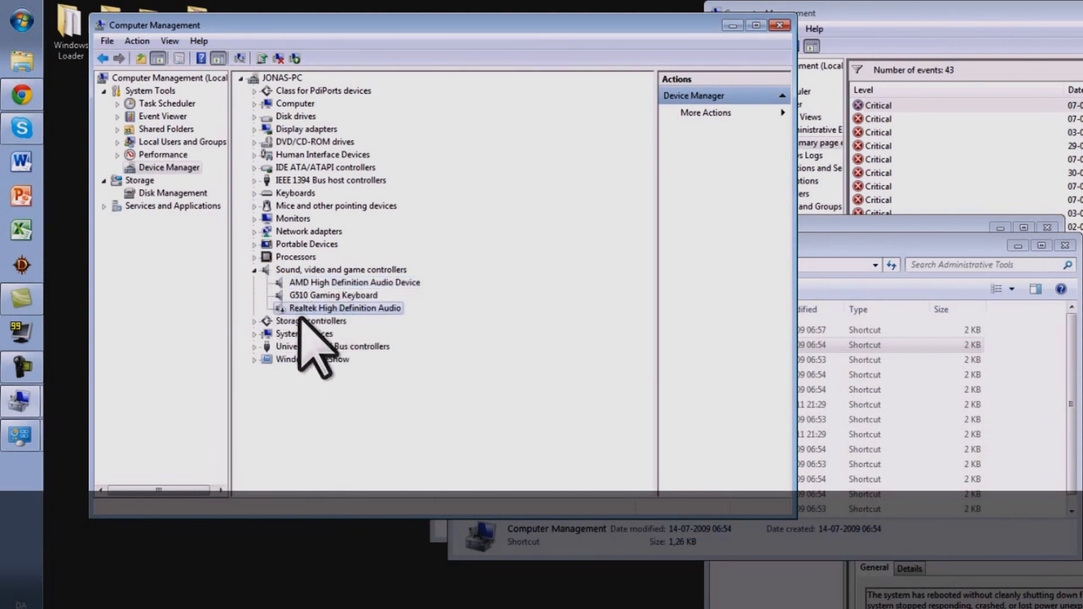
left_click(294, 282)
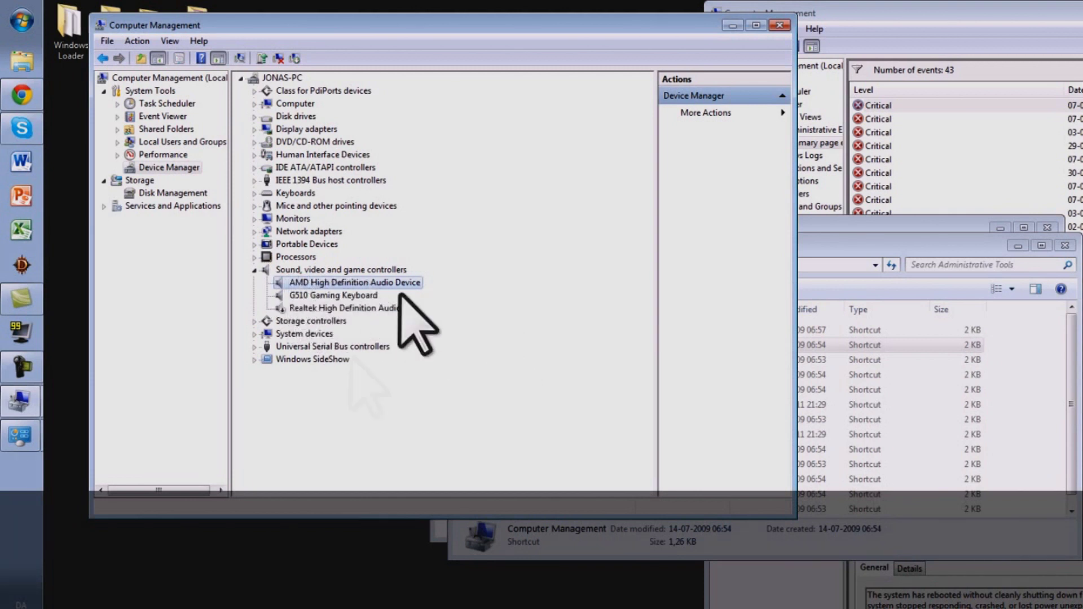
left_click(341, 308)
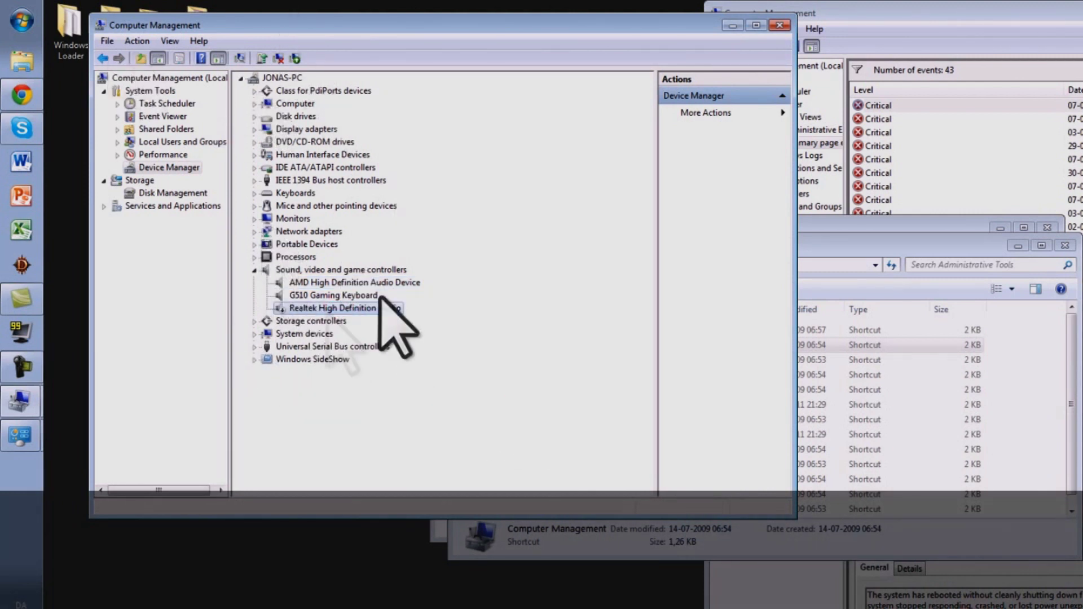
left_click(282, 78)
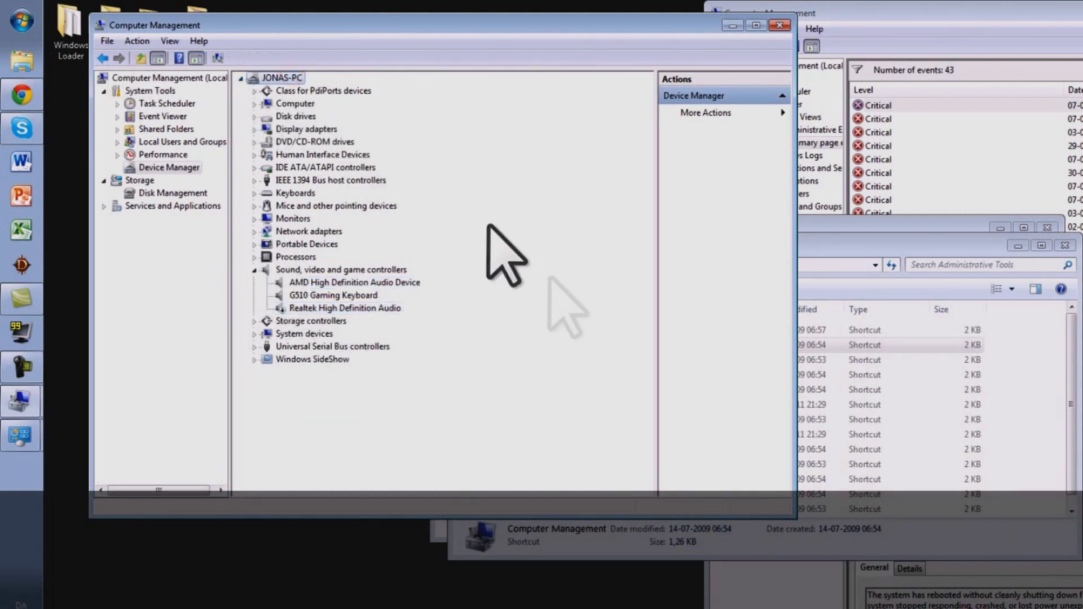
Step: Close Administrative Tools, Control Panel, the Device Manager window and the remaining Computer Management window
left_click(430, 412)
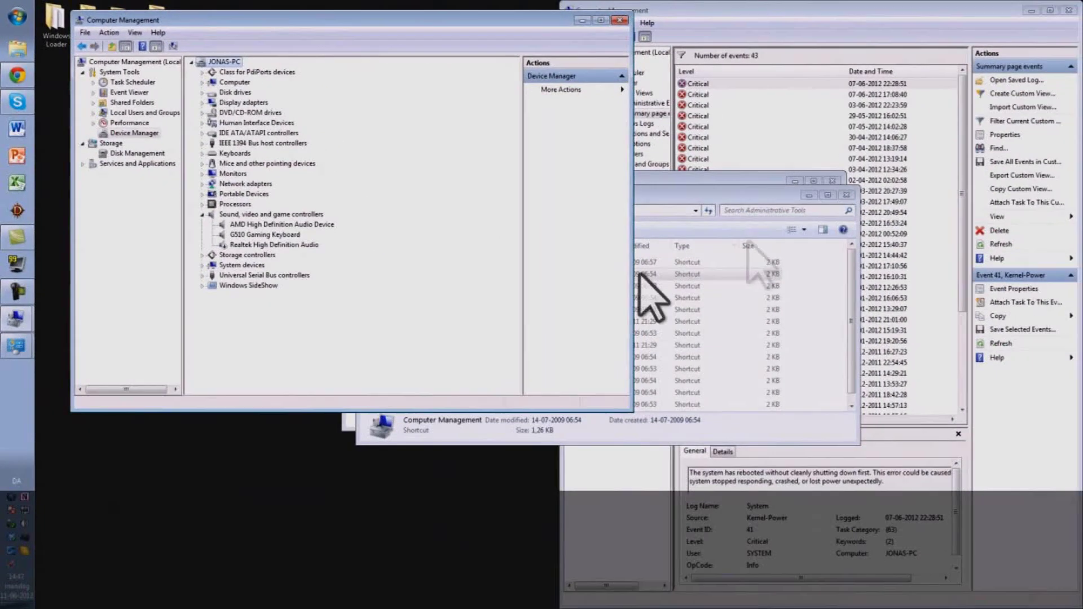
left_click(846, 193)
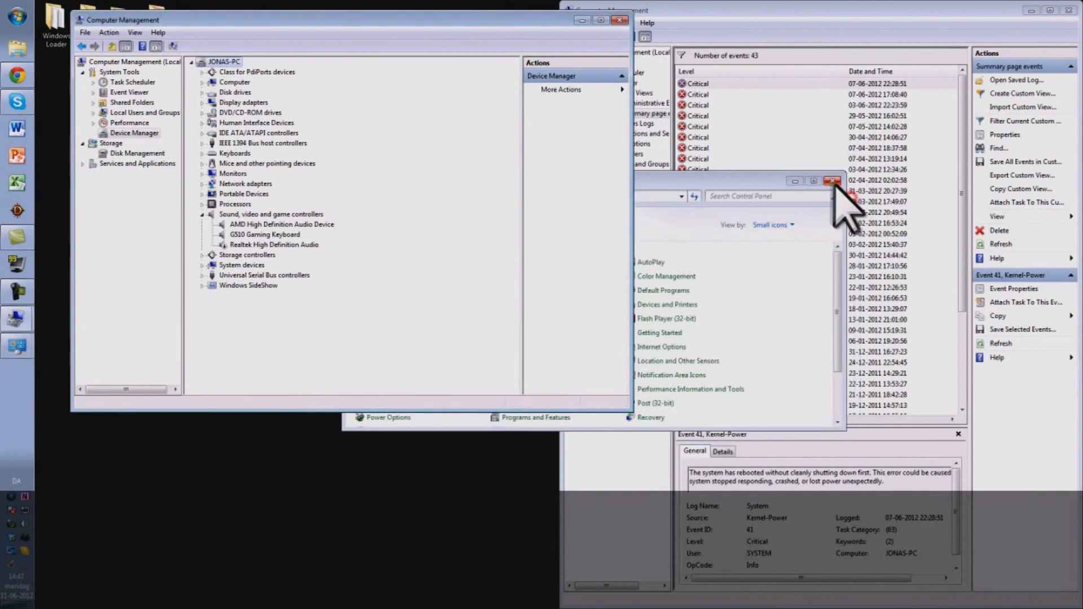
left_click(833, 182)
left_click(468, 30)
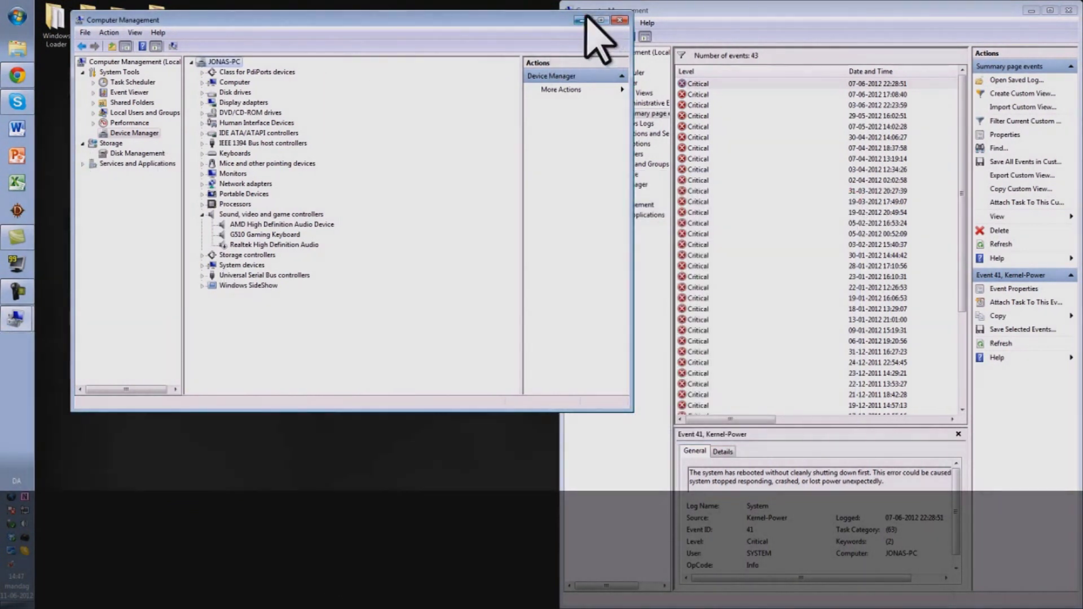
left_click(620, 20)
left_click(1067, 10)
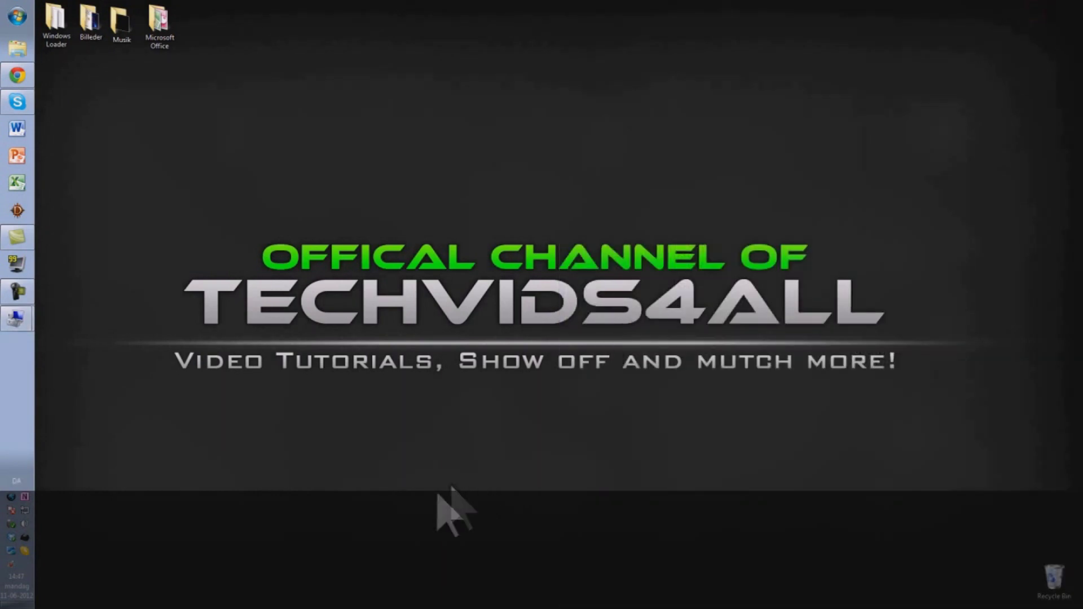